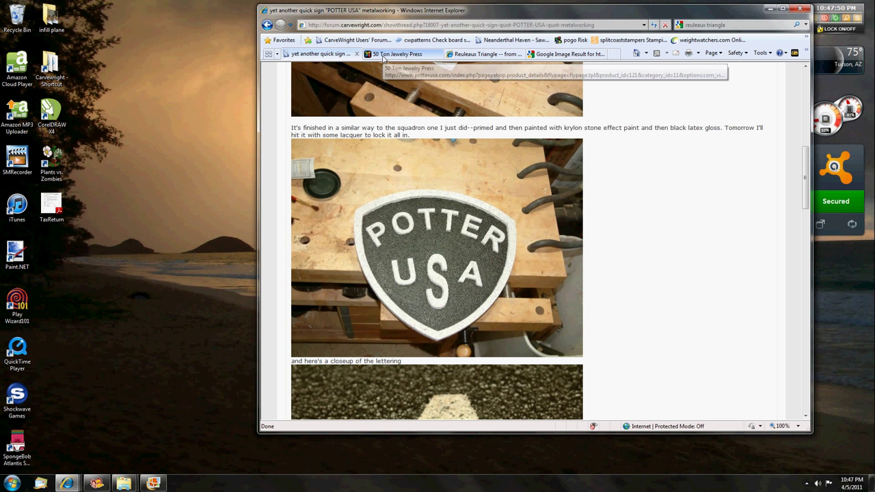
- Bring up the Potter USA 50 Ton Jewelry Press product page with its enlarged photo
left_click(384, 54)
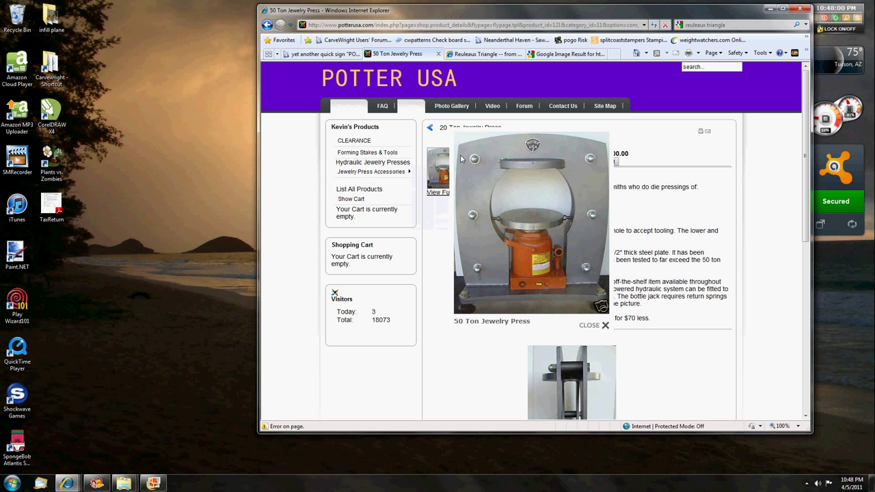
left_click(154, 483)
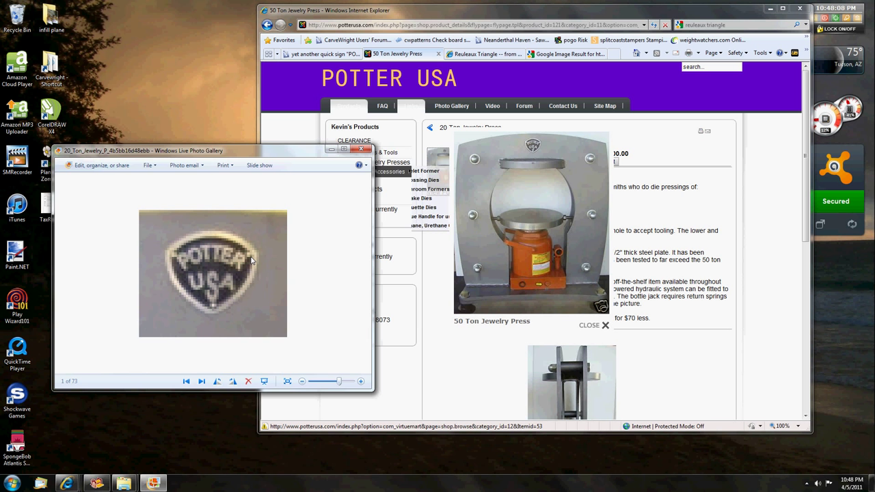
left_click_drag(251, 154, 345, 155)
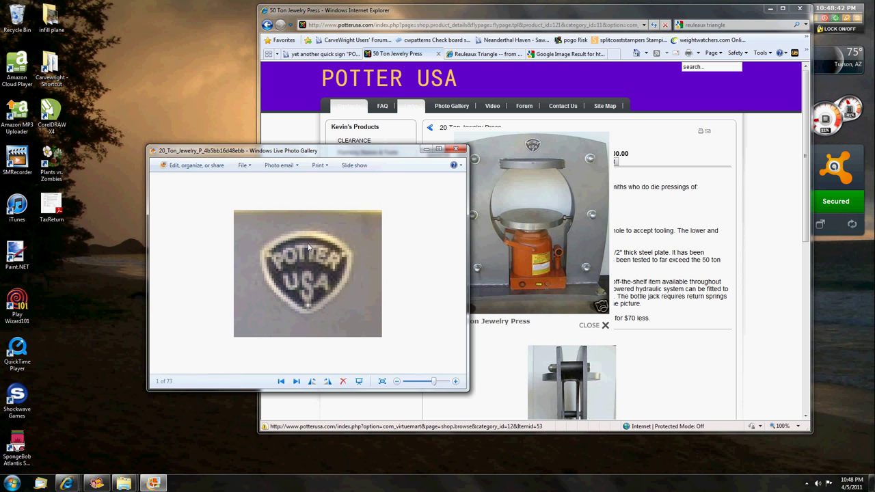
- Close the logo photo, then view the MathWorld Reuleaux Triangle article's rotating diagram and return to the top
left_click(427, 149)
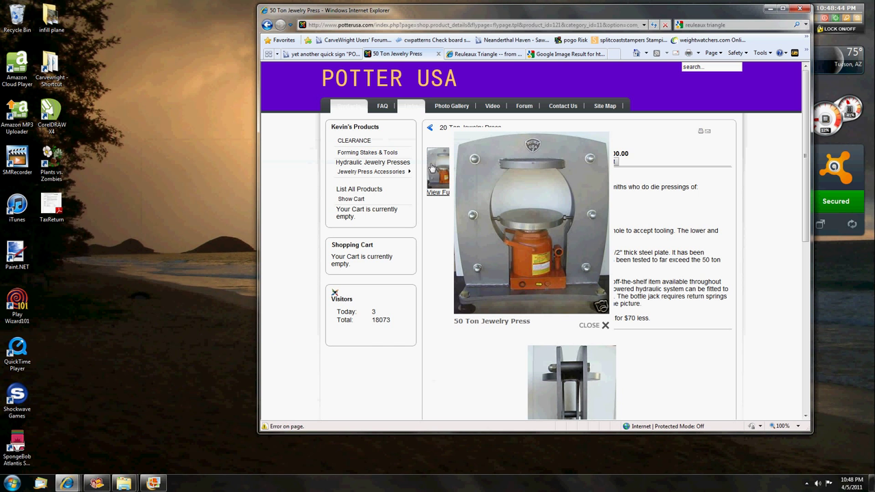
left_click(485, 54)
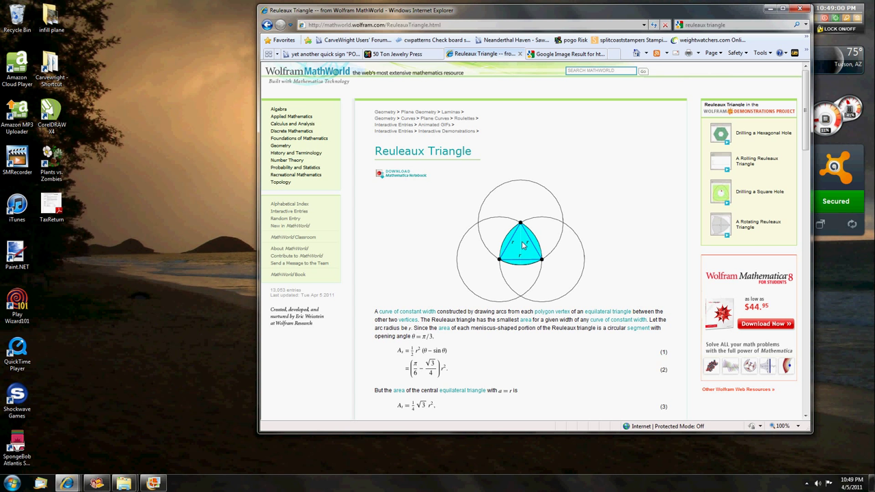
scroll(522, 245, "down", 5)
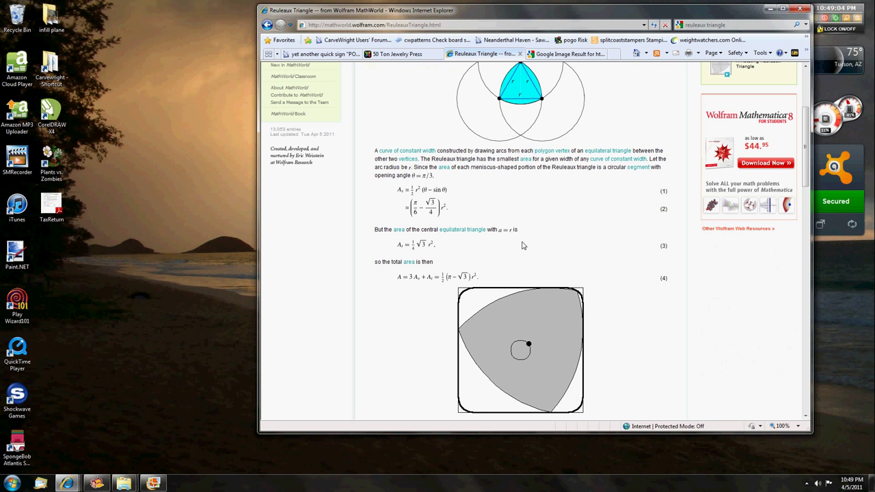
scroll(522, 245, "down", 2)
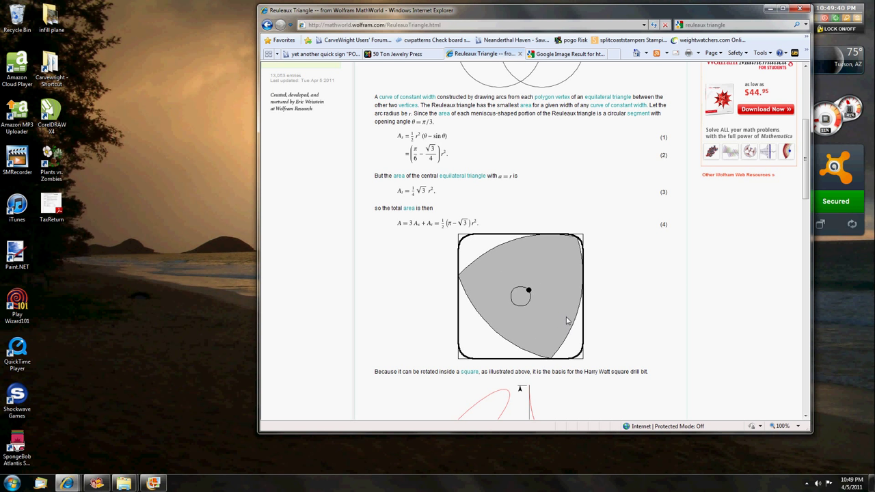
scroll(564, 322, "up", 2)
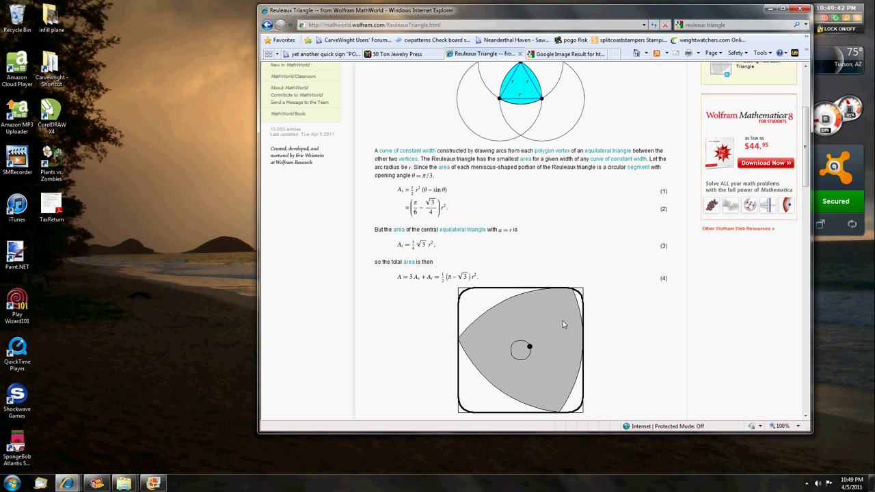
scroll(564, 324, "up", 3)
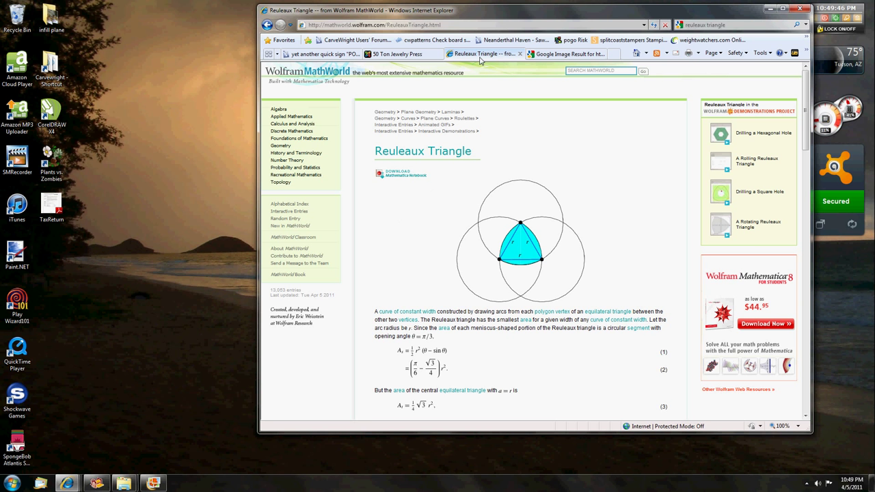
- Check the Google image result, K-MODDL and jewelry press tabs, ending on the POTTER USA sign thread
left_click(565, 54)
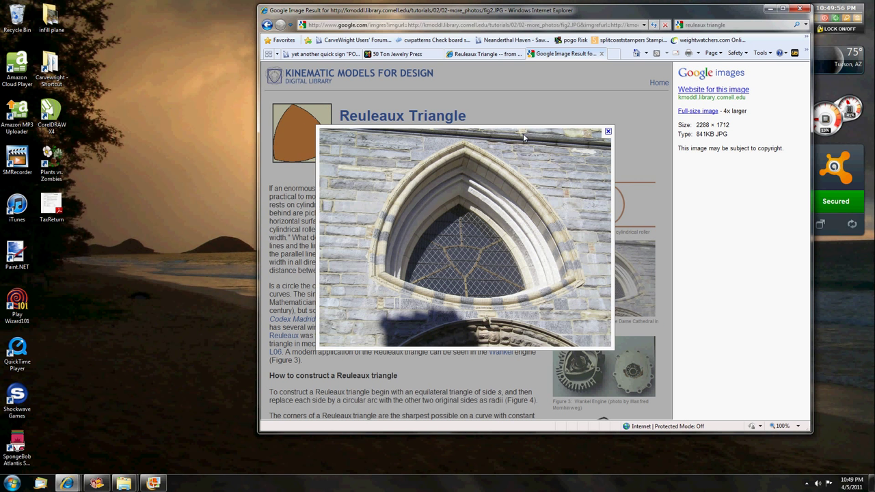
left_click(608, 132)
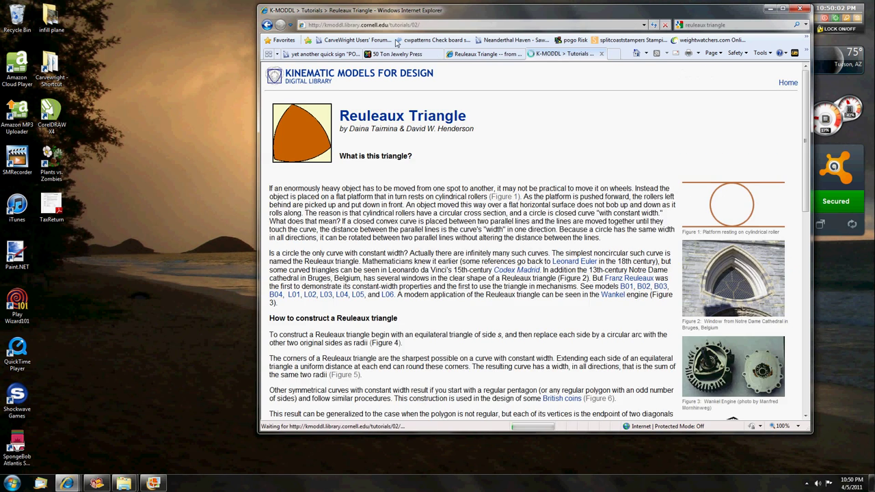
left_click(396, 53)
left_click(339, 57)
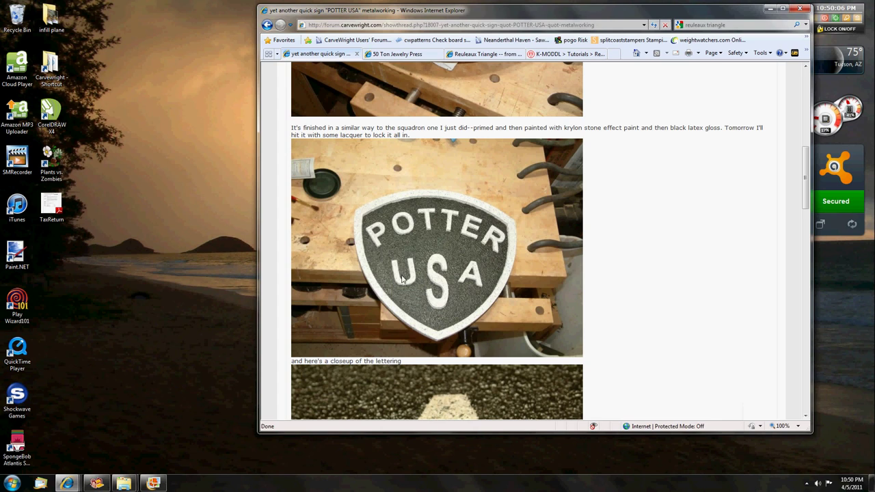
left_click(395, 54)
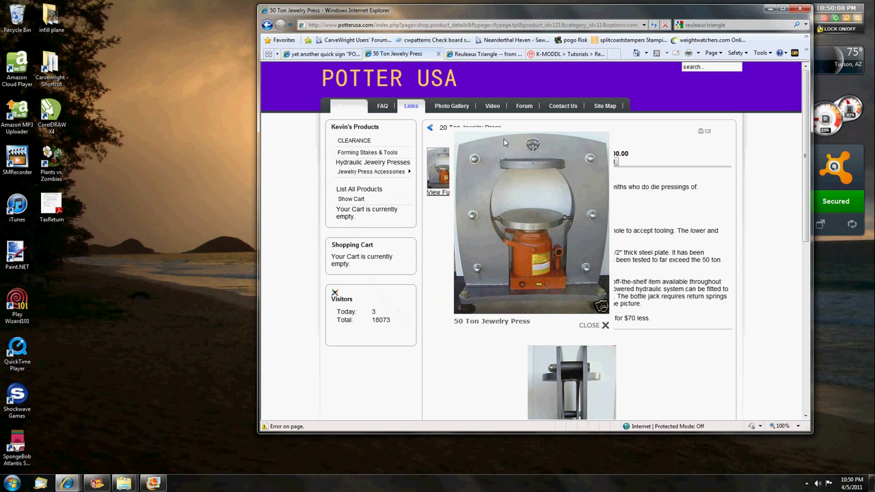
left_click(336, 55)
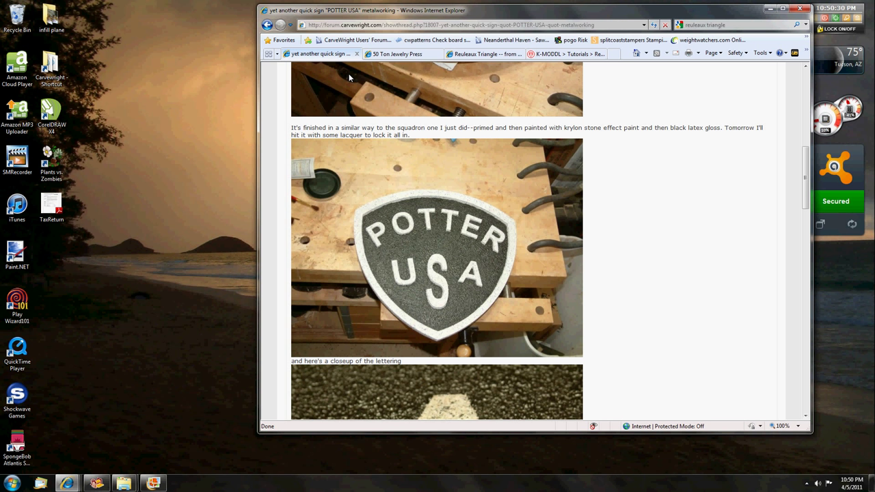
- In CarveWright, deselect the arc outline and zoom in on the potter usa badge.mpc design
left_click(96, 484)
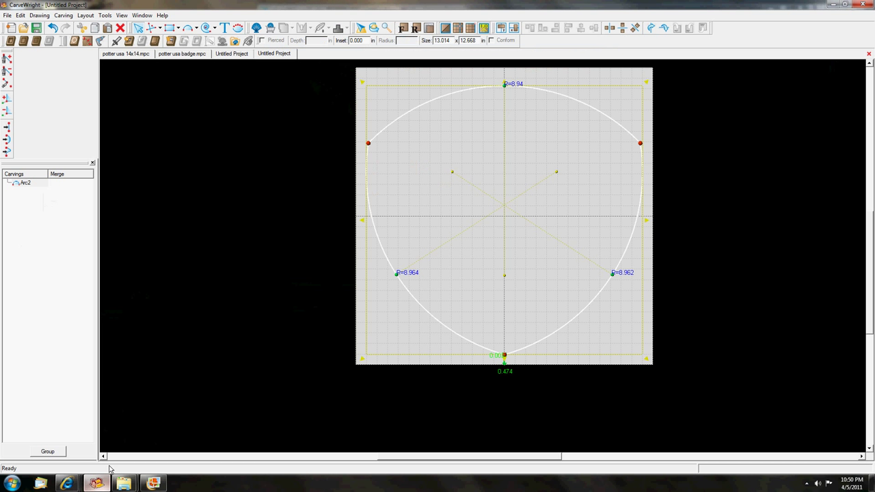
left_click(173, 67)
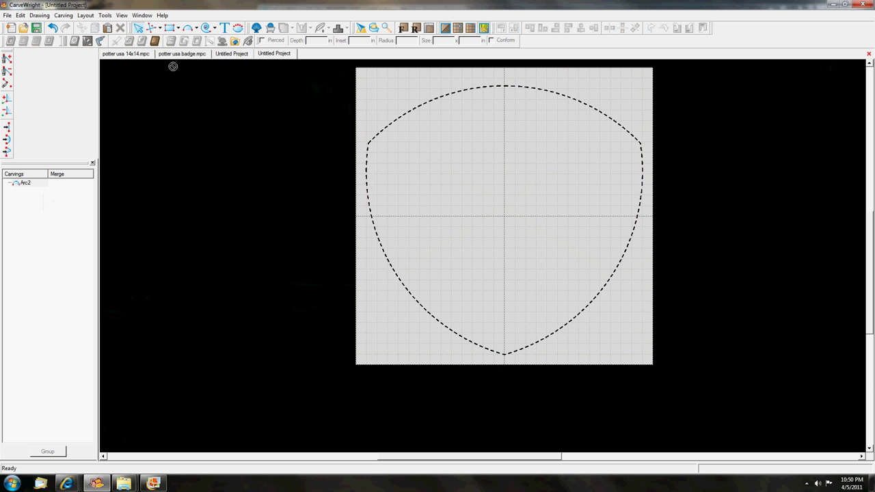
left_click(173, 55)
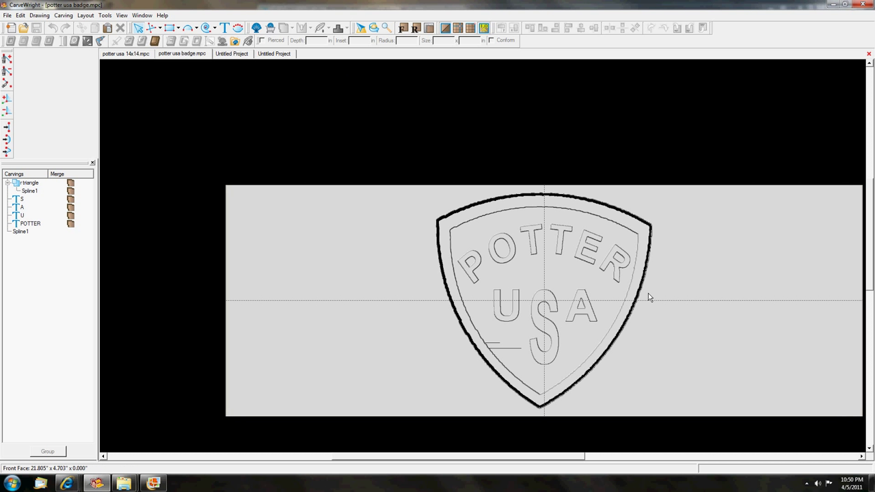
scroll(527, 352, "up", 3)
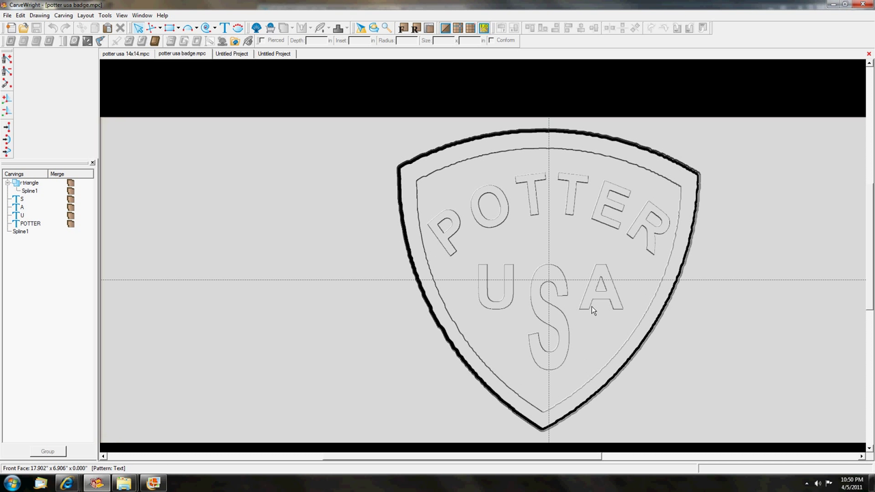
scroll(489, 209, "up", 2)
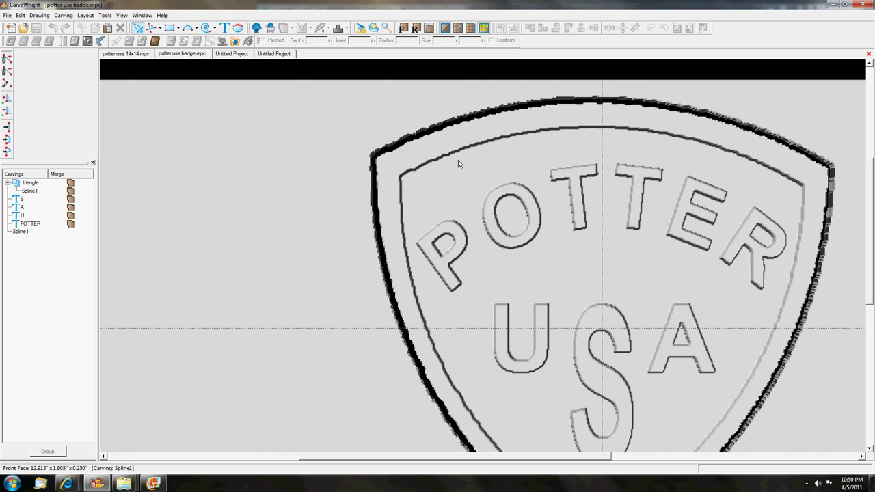
scroll(458, 160, "up", 2)
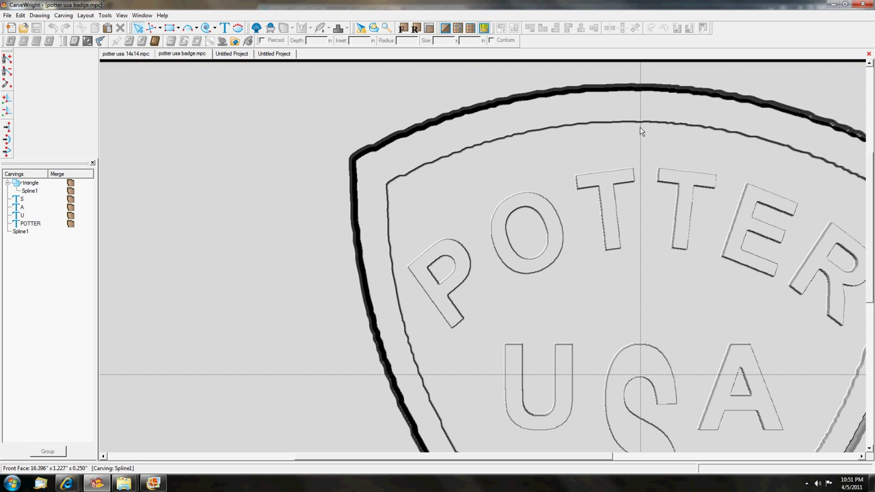
scroll(640, 128, "down", 3)
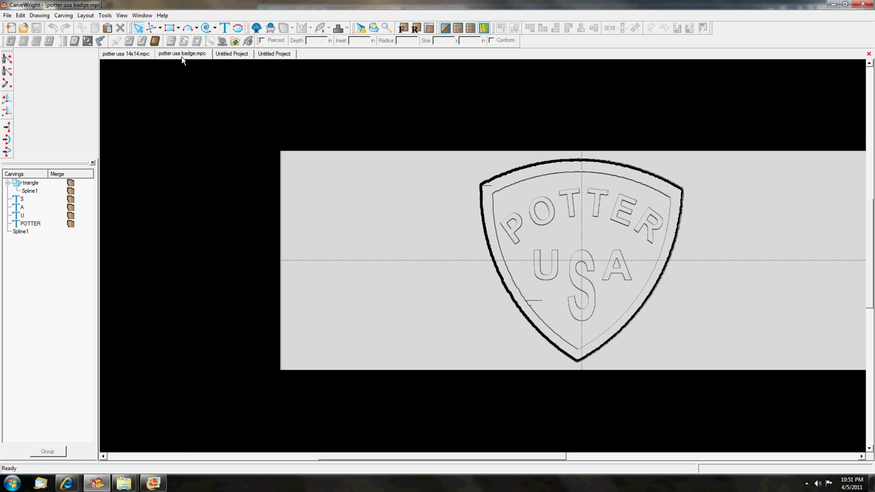
- Zoom around the potter usa 14x14 design, then return to the potter usa badge.mpc project
left_click(126, 54)
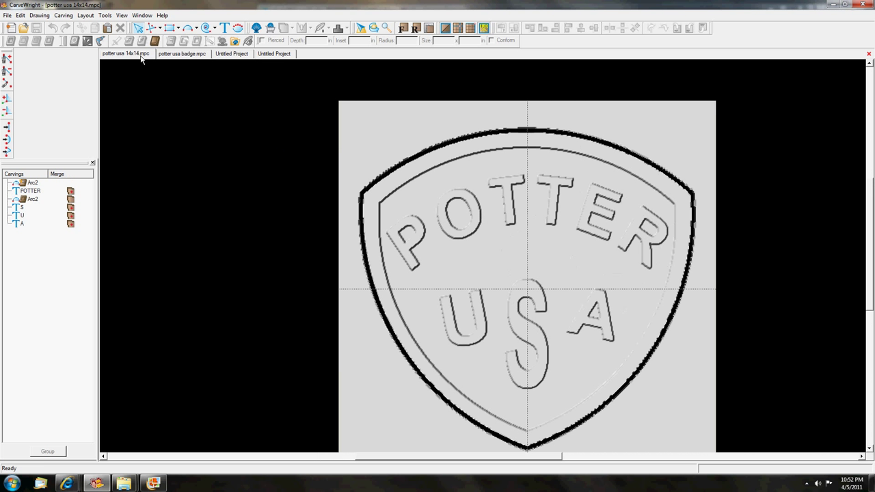
scroll(420, 184, "up", 2)
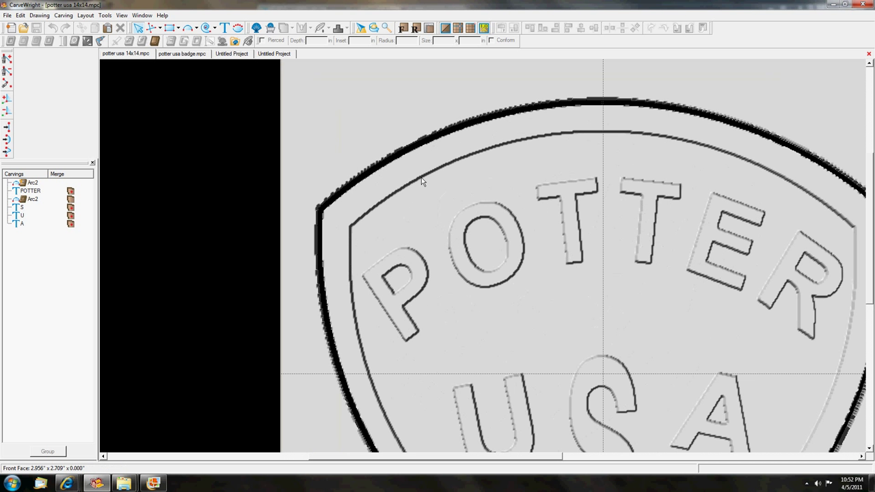
scroll(421, 183, "up", 2)
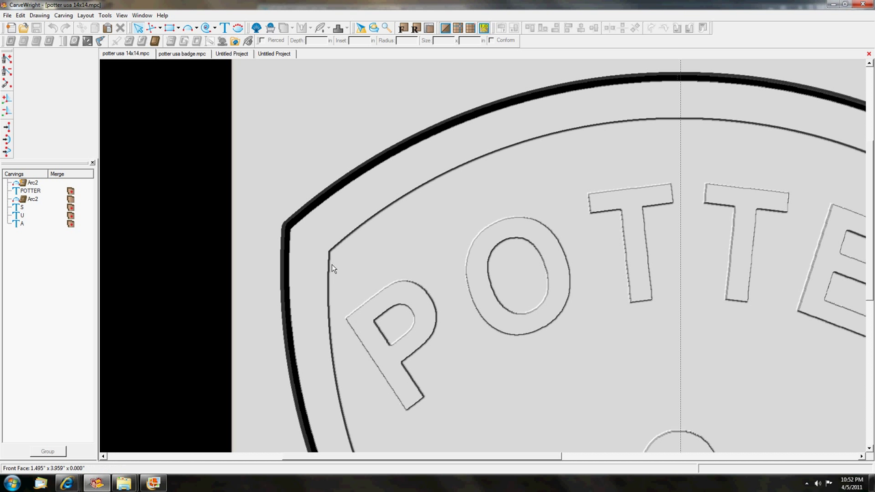
scroll(455, 304, "down", 2)
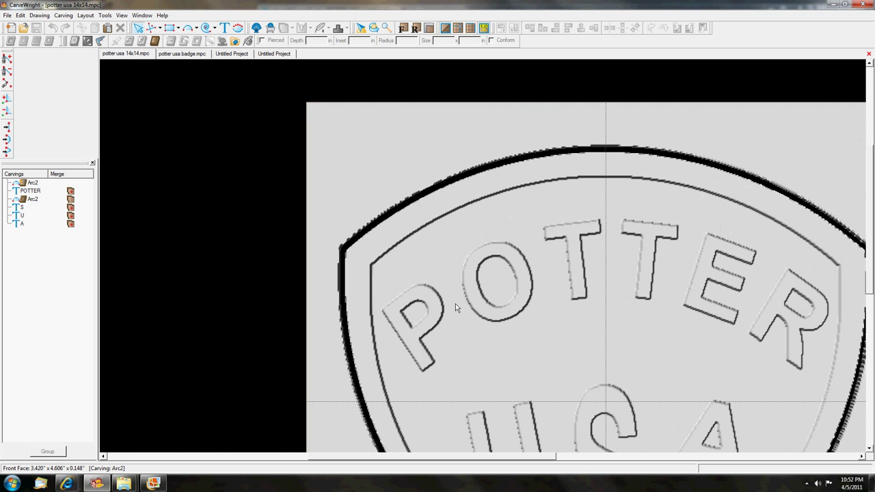
scroll(456, 304, "down", 2)
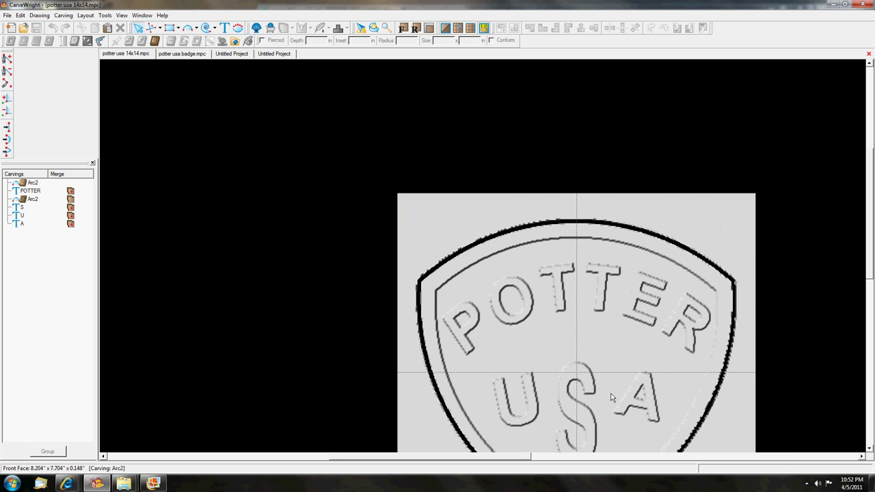
scroll(612, 398, "down", 3)
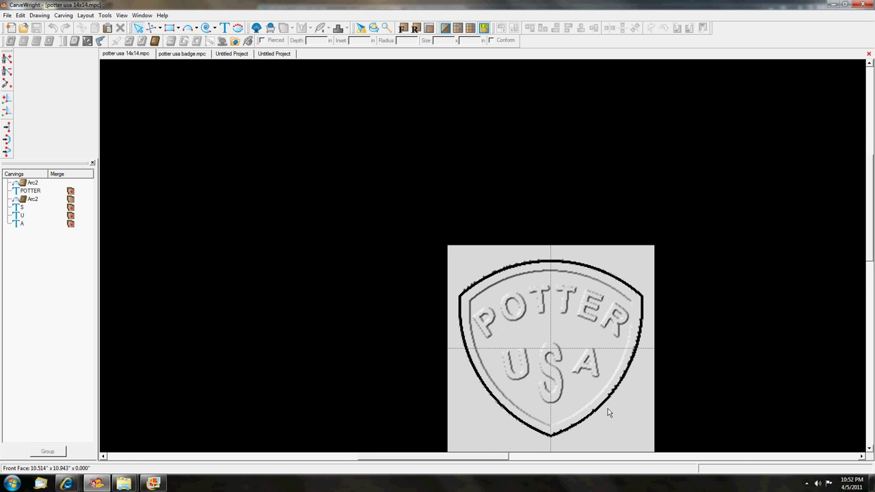
scroll(607, 410, "up", 3)
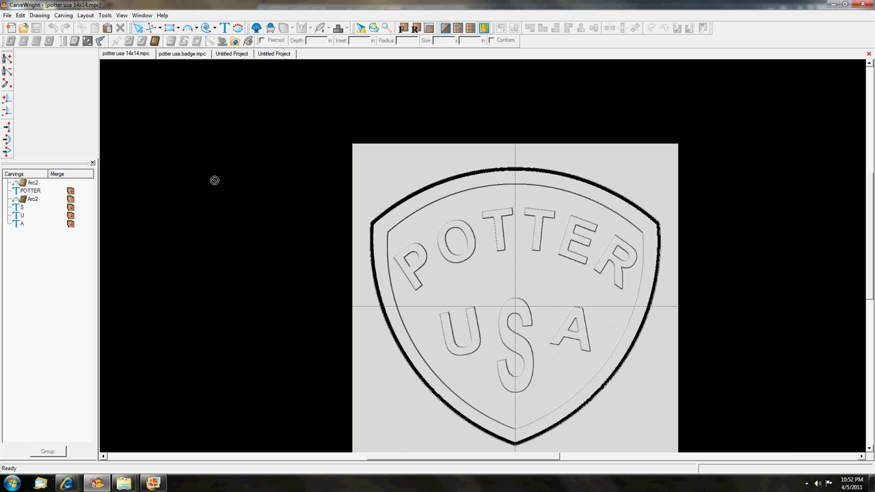
left_click(181, 56)
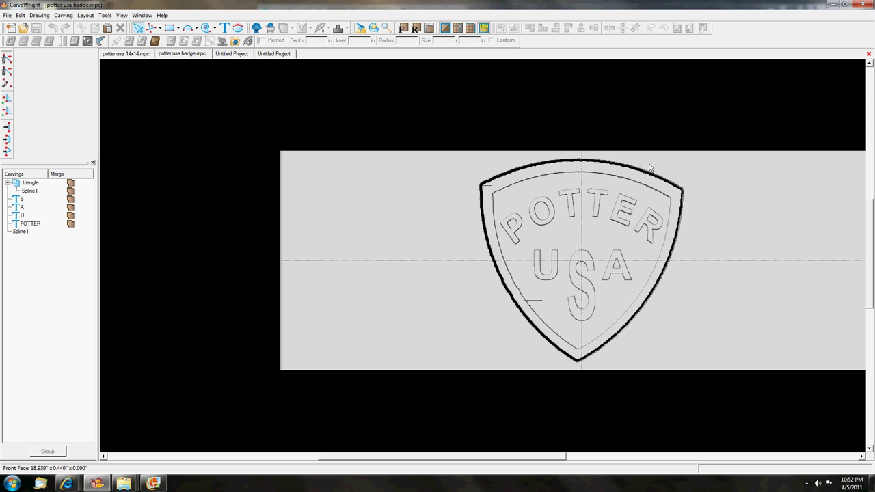
- Position the real badge photo beside the potter usa 14x14 design to compare them
left_click(97, 483)
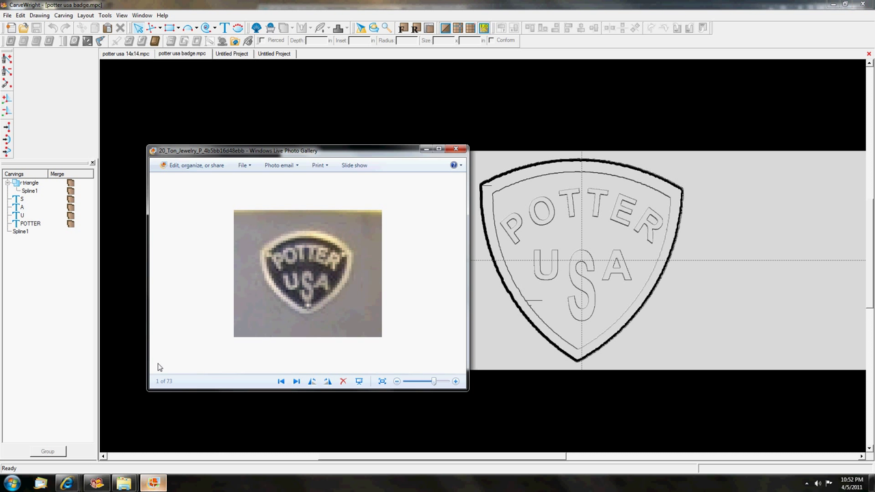
left_click_drag(296, 150, 283, 135)
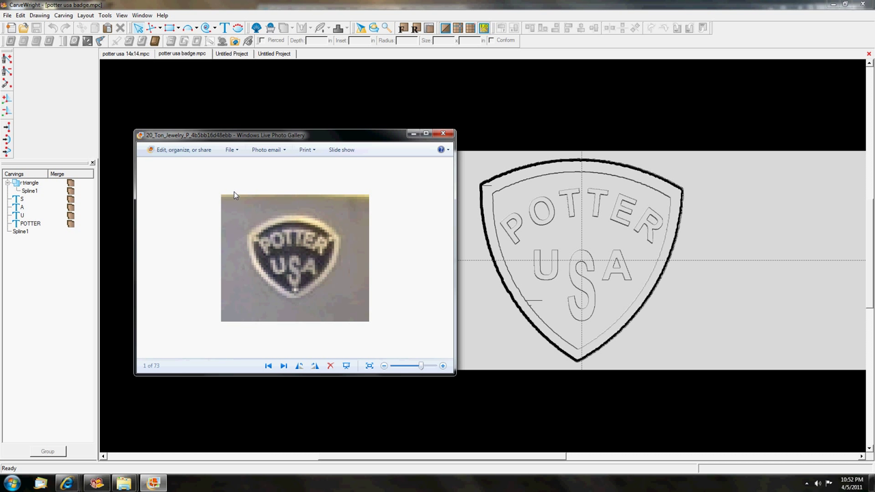
left_click(147, 56)
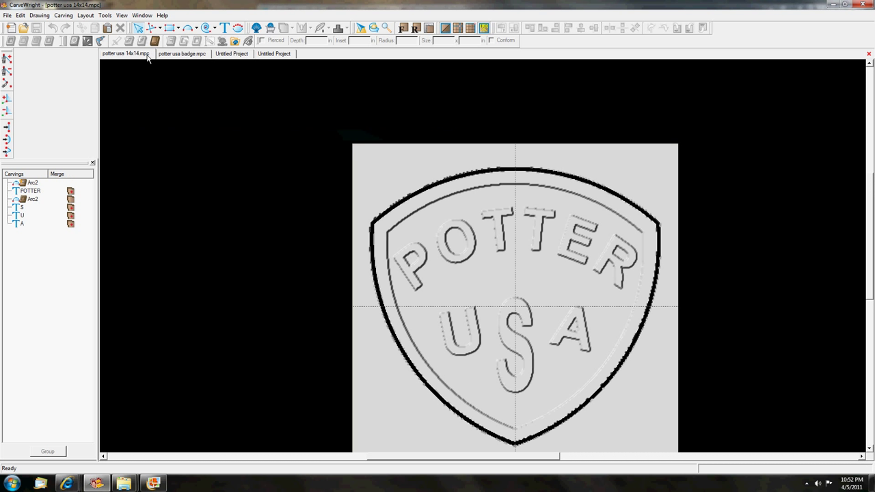
left_click(153, 484)
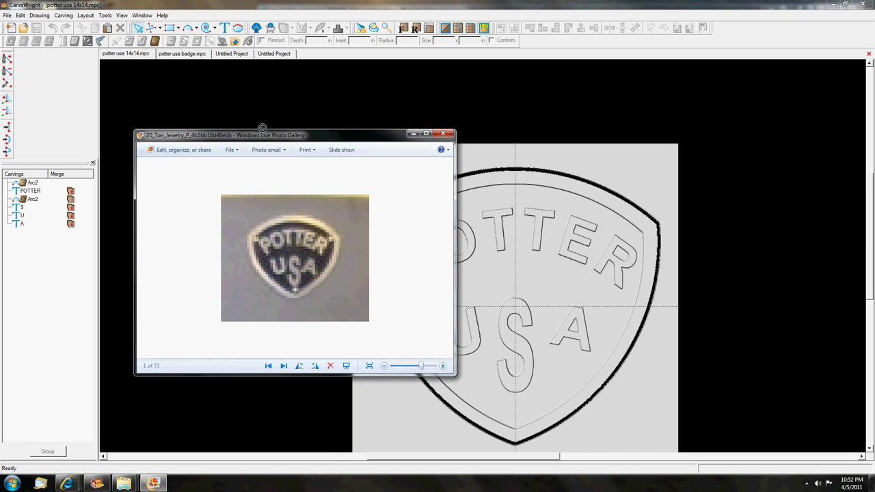
left_click_drag(263, 127, 156, 169)
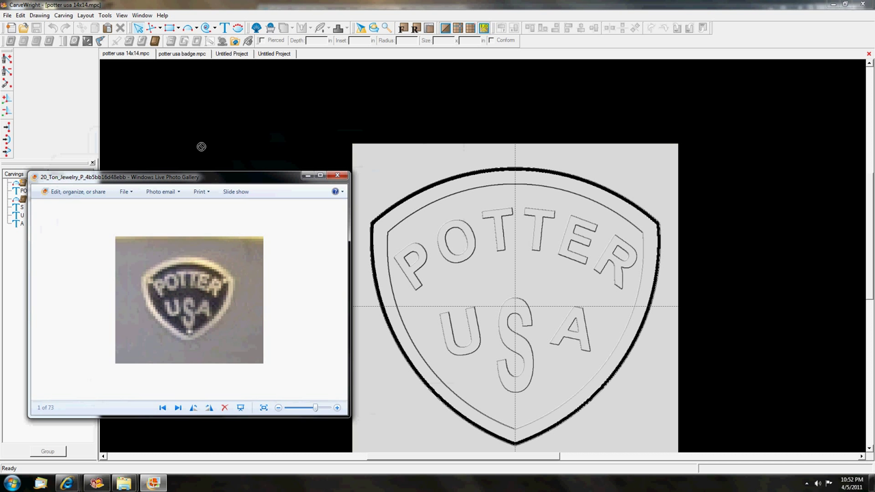
left_click(273, 99)
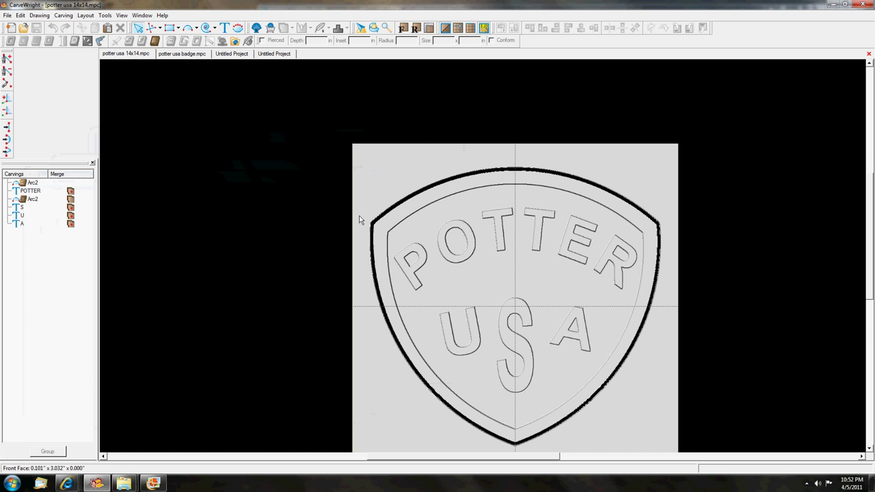
- Create a new 14 x 14 x 0.5 in project and bring up its Snap settings
left_click(7, 15)
left_click(21, 27)
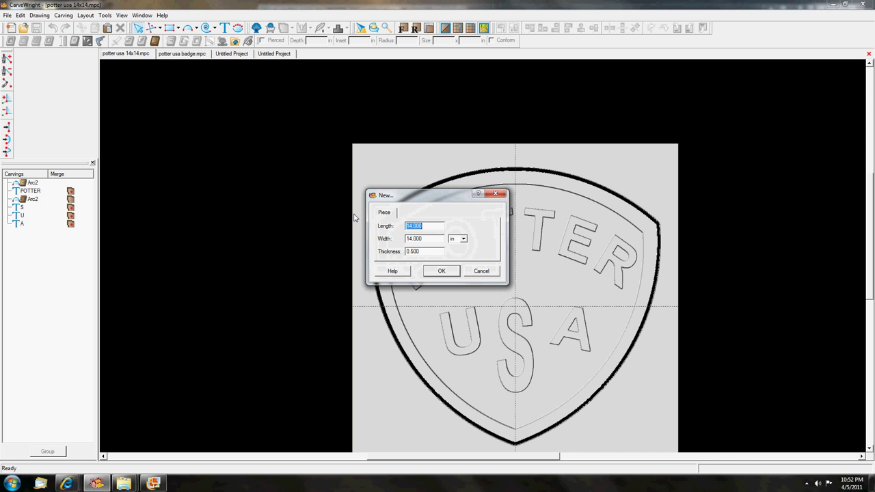
left_click(451, 272)
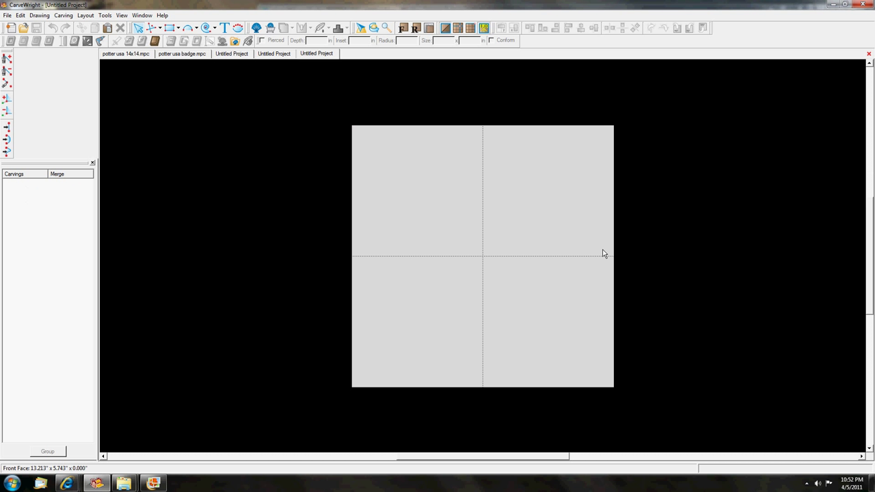
left_click(86, 16)
left_click(97, 86)
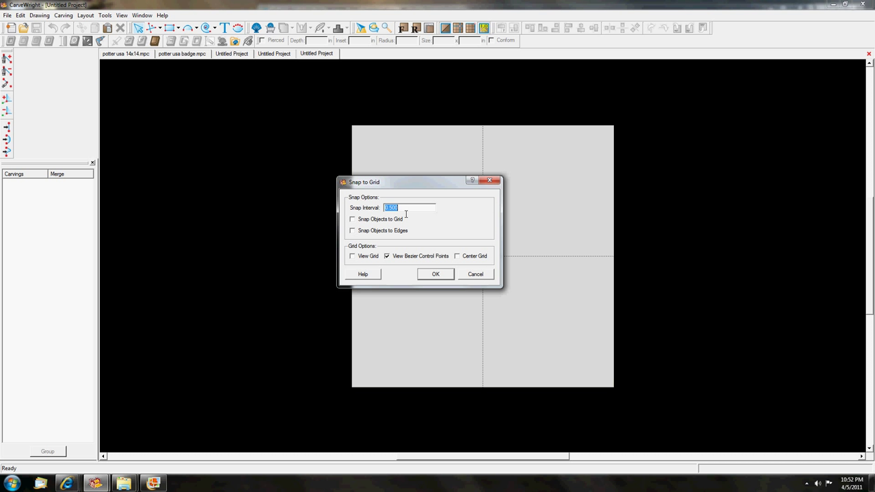
- Turn on Snap Objects to Grid, View Grid and Center Grid for the board
left_click(353, 219)
left_click(352, 257)
left_click(457, 256)
left_click(435, 274)
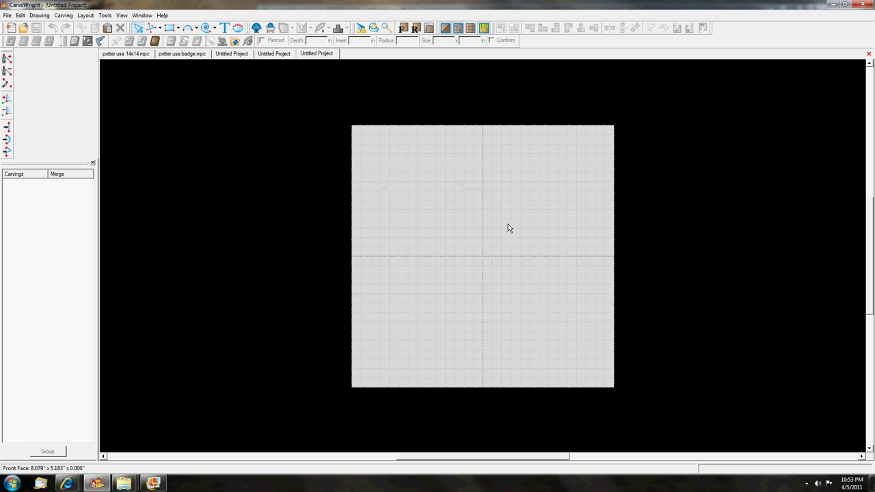
- Choose the Circle Tool from the arc and circle flyout
scroll(496, 230, "up", 2)
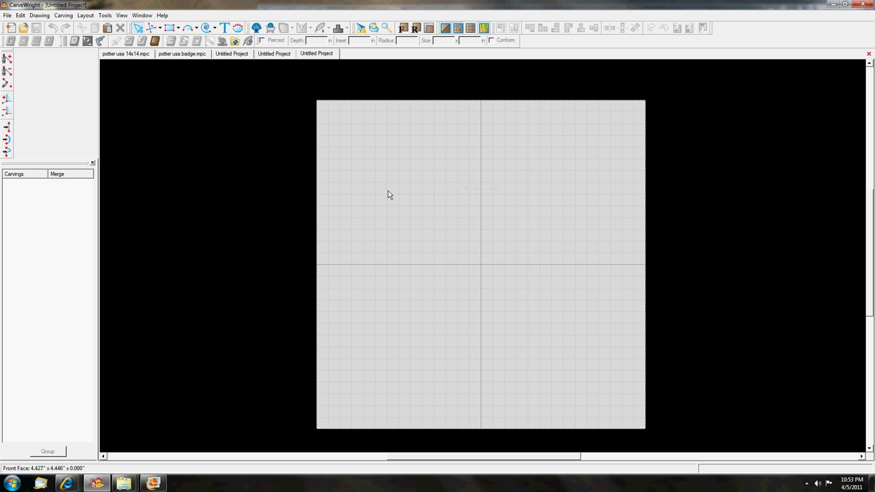
left_click(196, 27)
left_click(202, 41)
- Draw a 2 in radius circle in the upper-left area beside the vertical centre line
left_click_drag(446, 158, 479, 185)
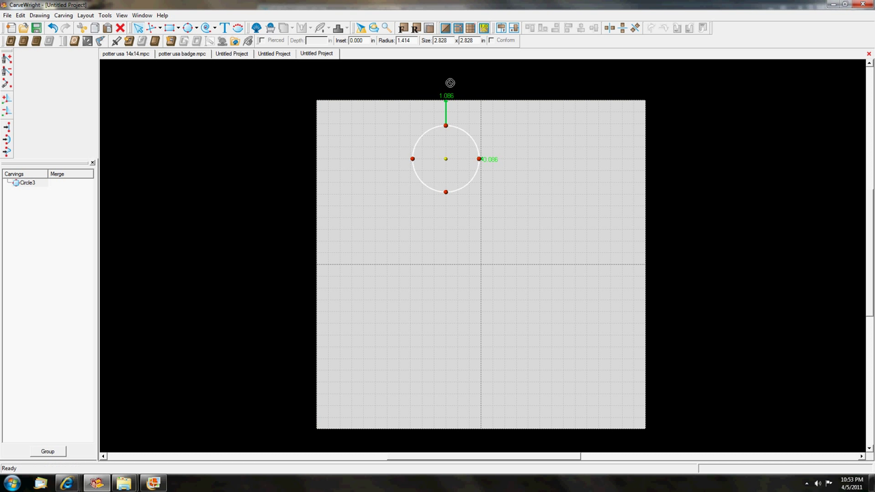
double_click(408, 42)
type("2")
key("Return")
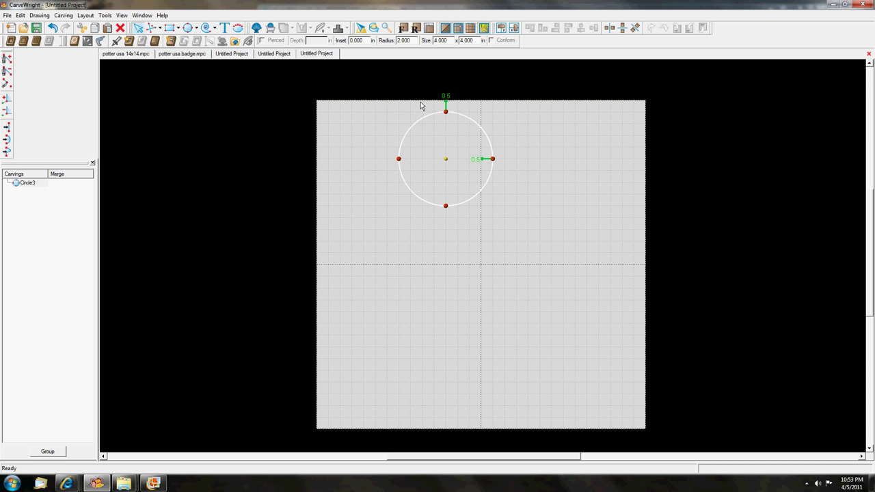
mouse_move(438, 176)
left_mouse_down()
mouse_move(470, 272)
mouse_move(429, 189)
left_mouse_up()
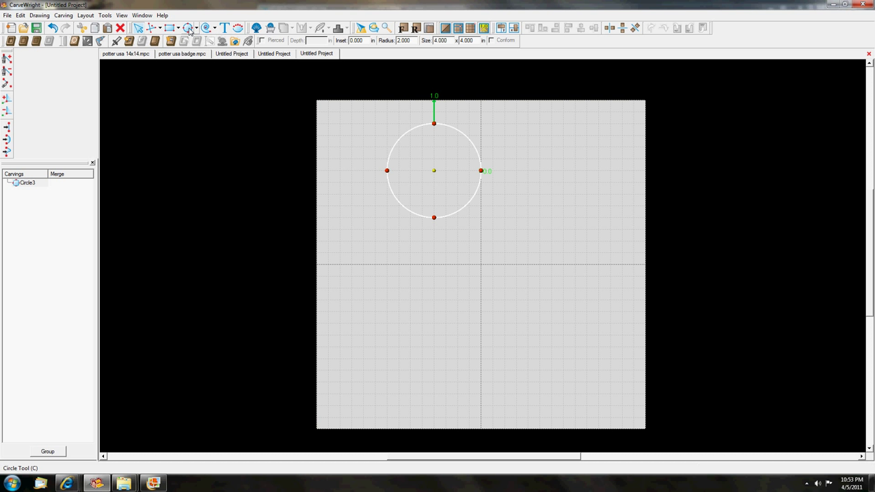
- Copy the circle and paste two copies, moving them to the lower-right and lower-left quadrants
right_click(450, 181)
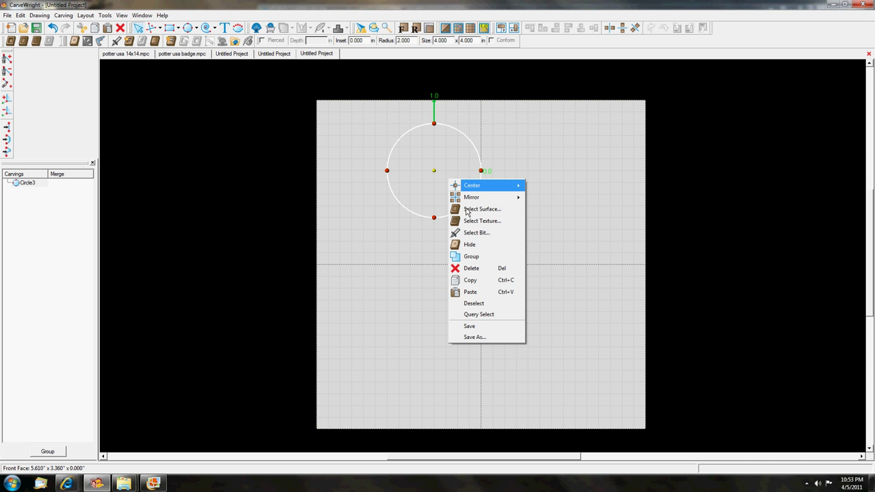
left_click(479, 280)
right_click(541, 252)
left_click(562, 275)
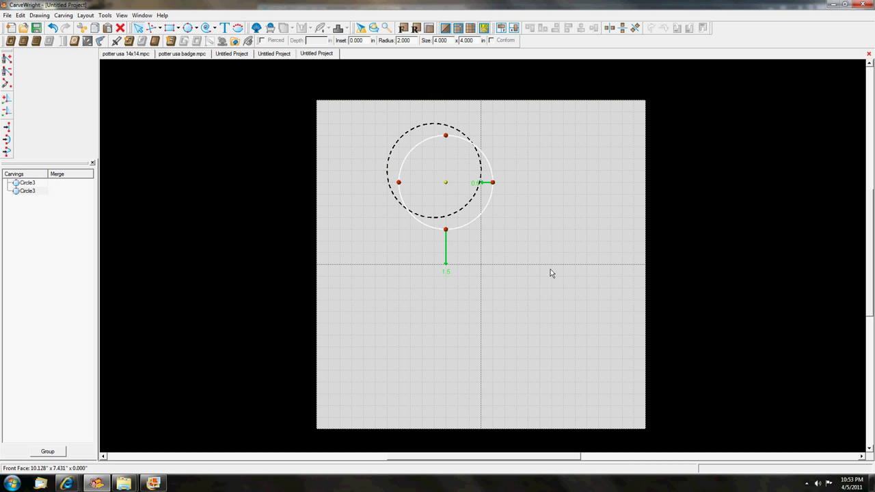
mouse_move(478, 232)
left_mouse_down()
mouse_move(493, 213)
mouse_move(562, 283)
left_mouse_up()
left_click(433, 289)
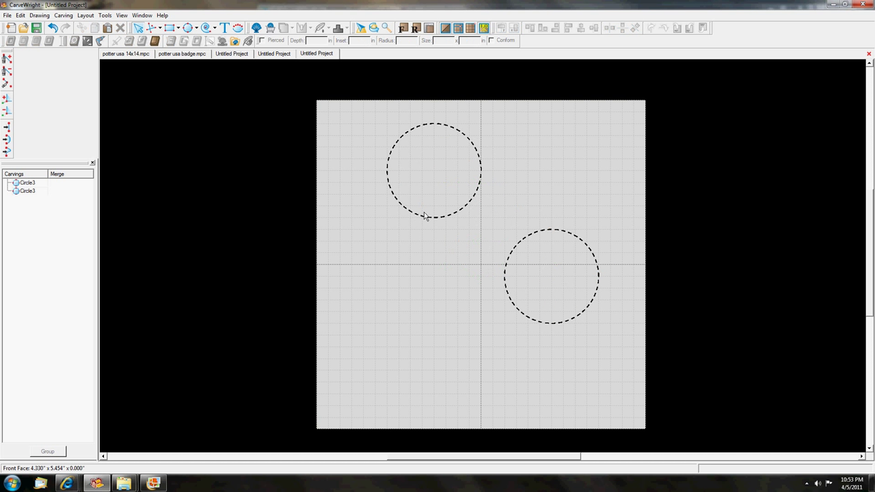
left_click(429, 217)
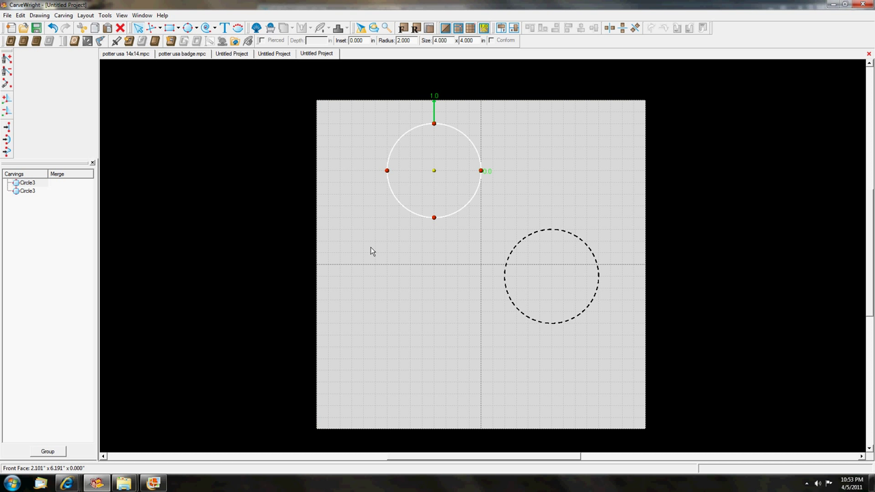
key("ctrl+v")
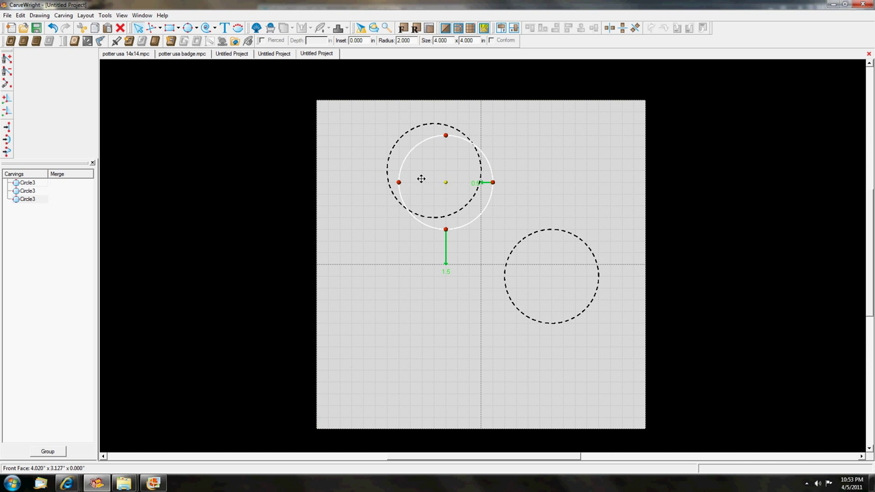
left_click_drag(422, 179, 385, 322)
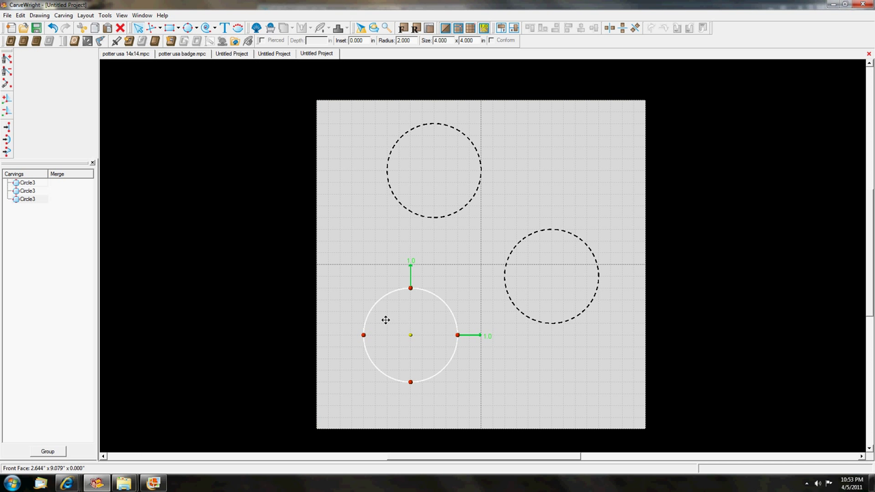
left_click(441, 219)
mouse_move(67, 485)
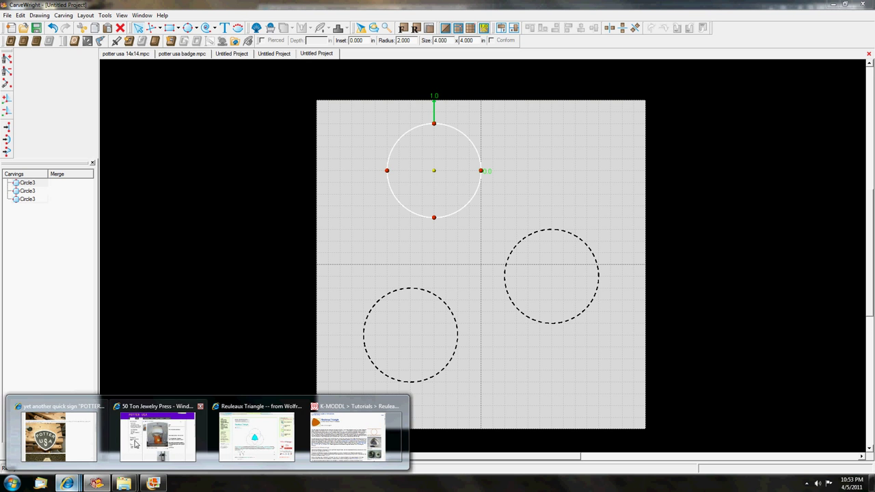
left_click(229, 441)
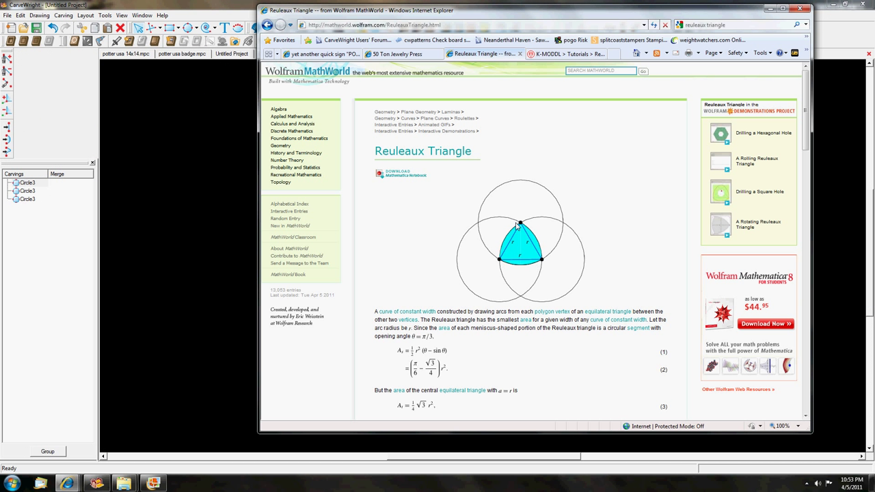
key("alt+Tab")
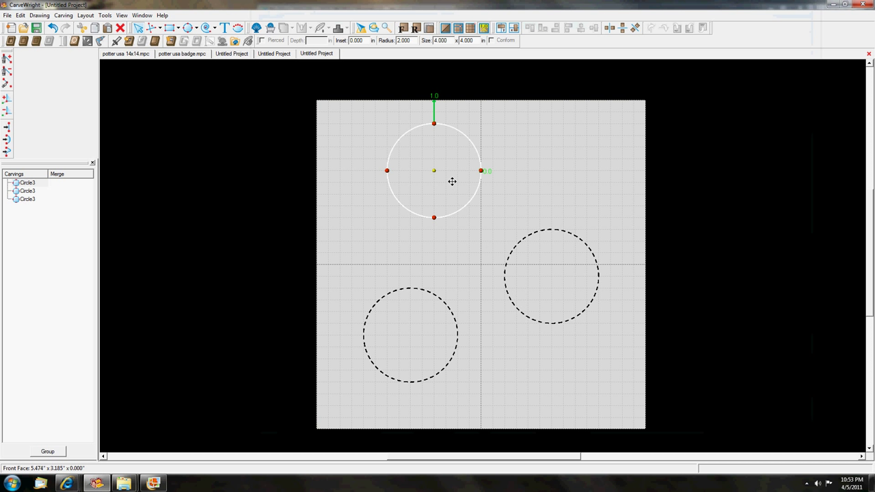
- Centre the top circle on the vertical axis and nudge the lower-right and lower-left circles beneath it
left_click_drag(469, 185, 516, 228)
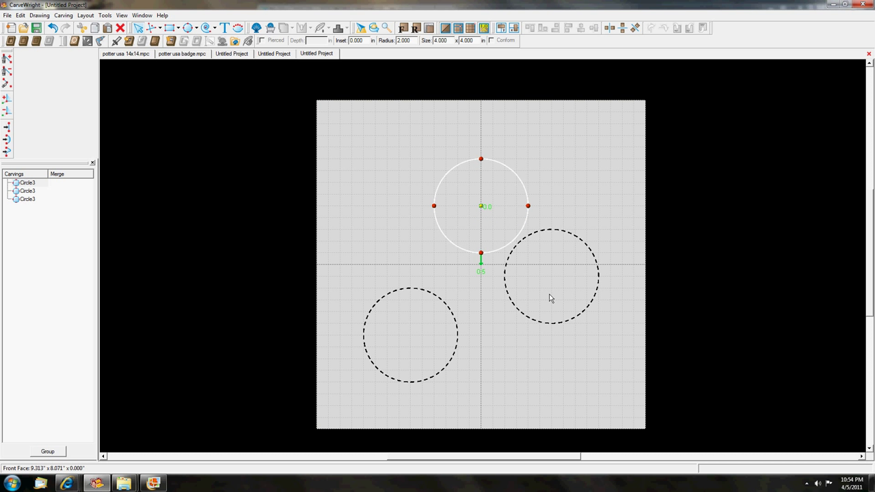
left_click(575, 323)
left_click_drag(572, 305, 563, 354)
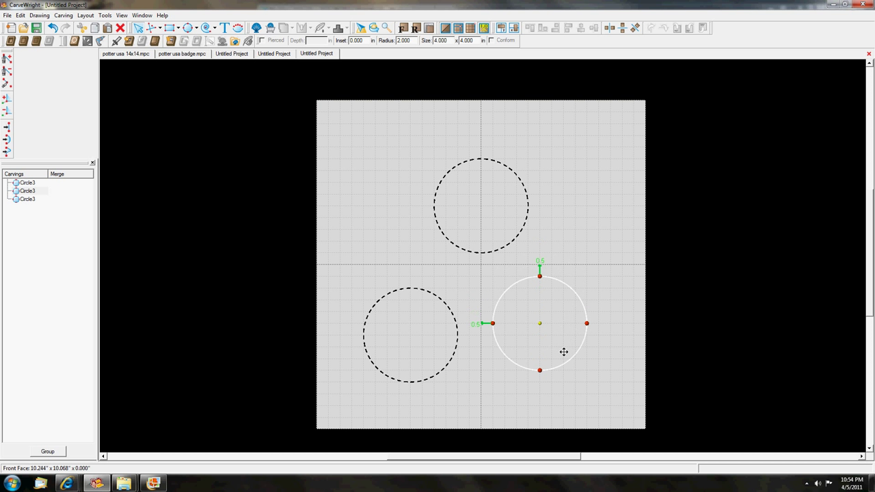
left_click(457, 368)
left_click(451, 369)
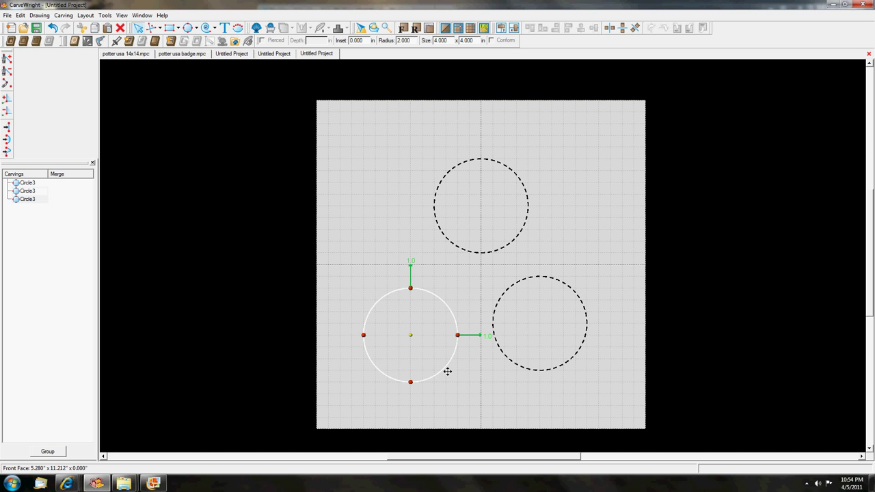
left_click_drag(441, 372, 453, 355)
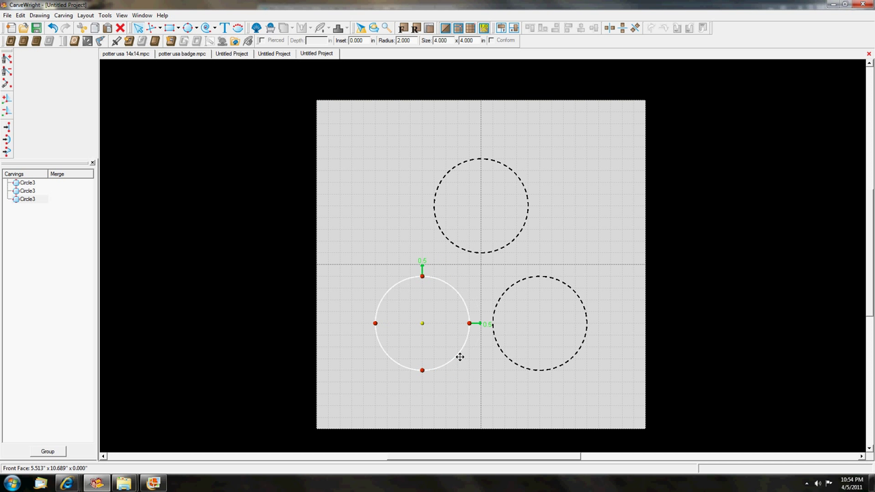
left_click(495, 369)
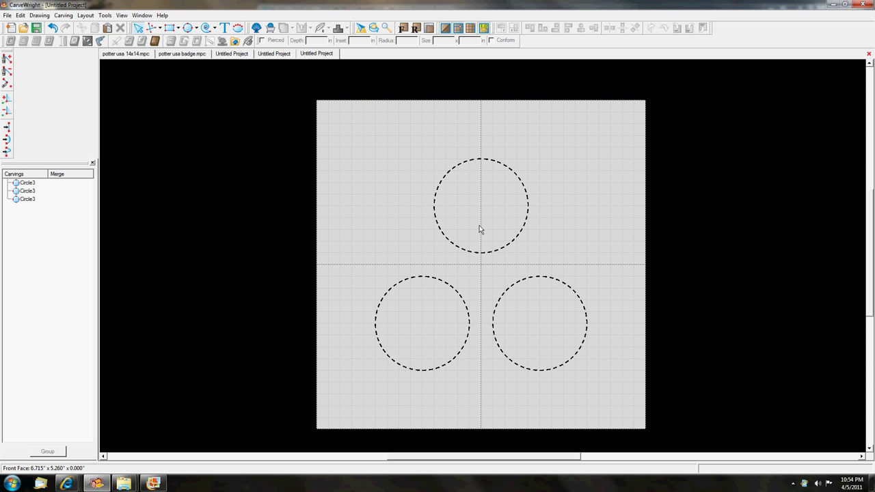
- Give all three circles a 4-inch radius so they overlap, then show the potter usa badge design
left_click(493, 258)
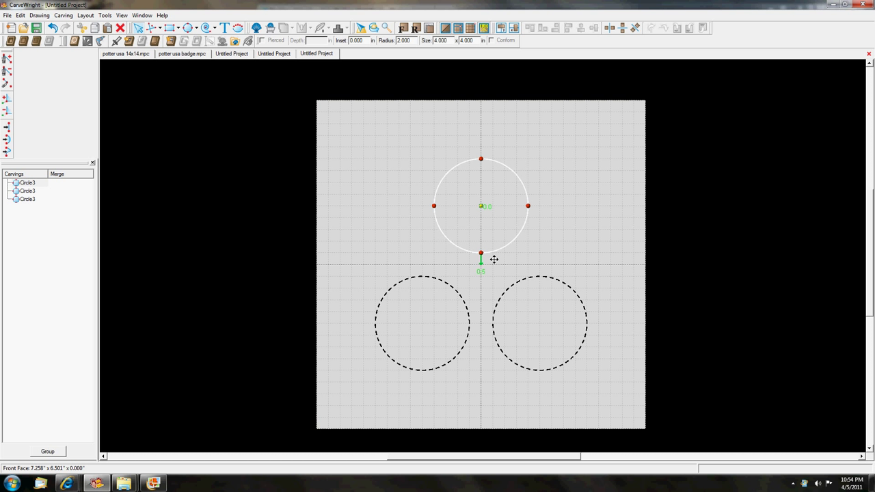
left_click(459, 293, "shift")
left_click(578, 299, "shift")
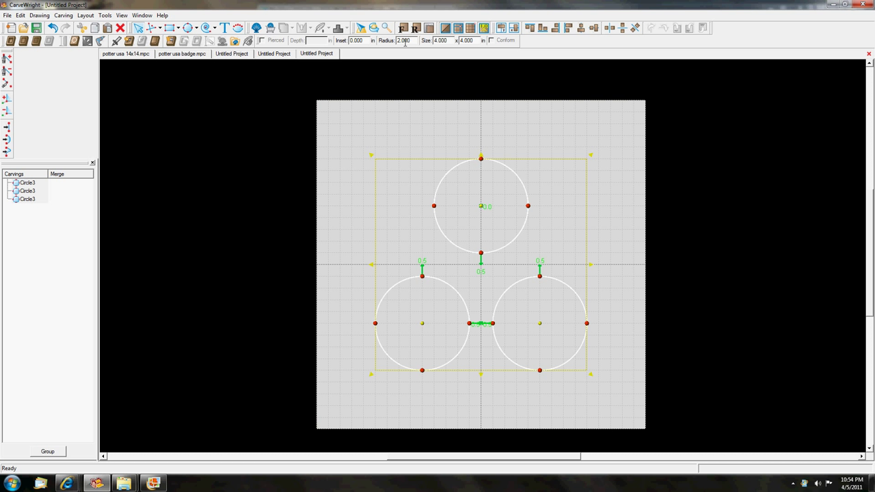
double_click(405, 41)
type("4")
key("Return")
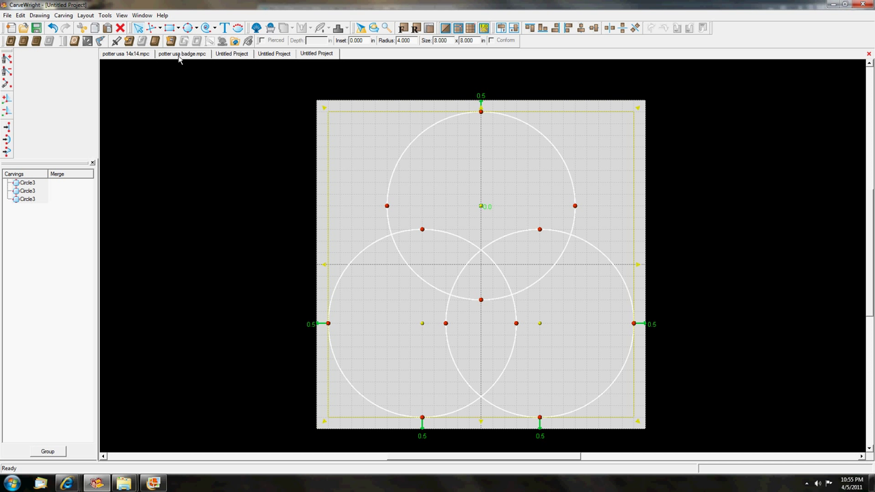
left_click(184, 56)
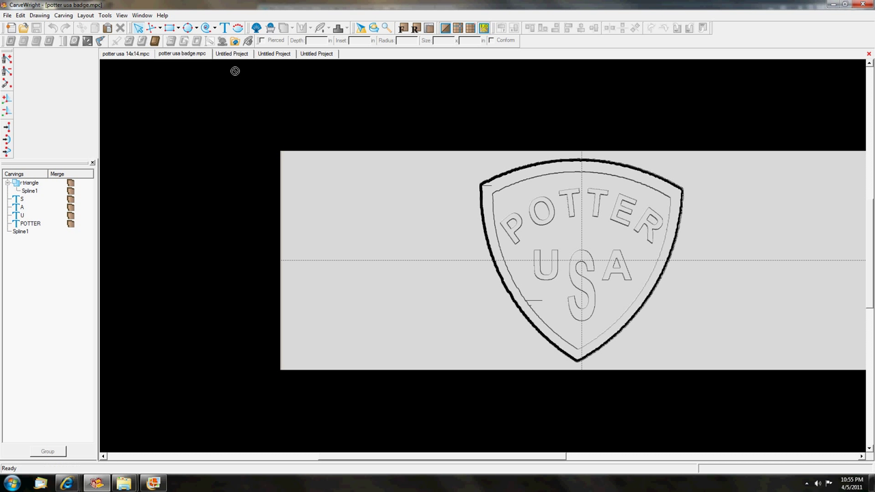
- Compare the potter usa 14x14 design with the carved badge photo, then return to the Untitled Project
left_click(151, 57)
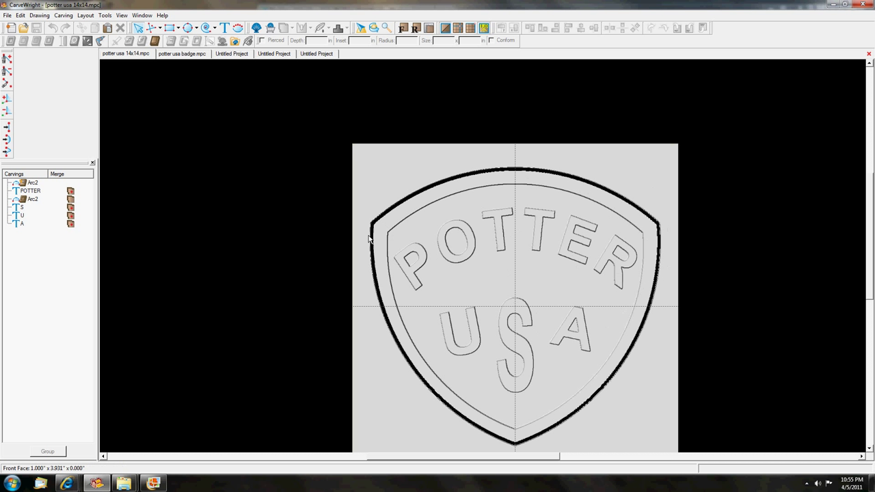
left_click(153, 483)
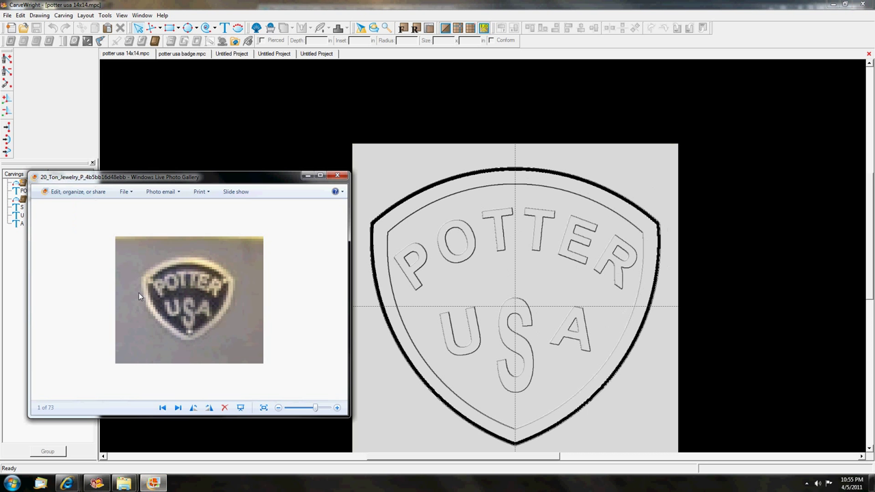
left_click(320, 54)
- Raise the circles' radius to 6 inches, then to 9 inches, and deselect them
double_click(418, 41)
type("6")
key("Return")
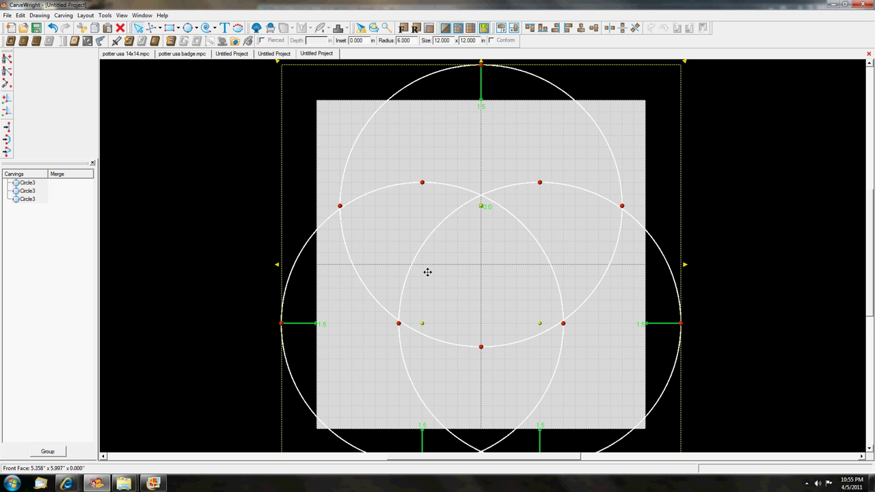
double_click(418, 40)
type("9")
key("Return")
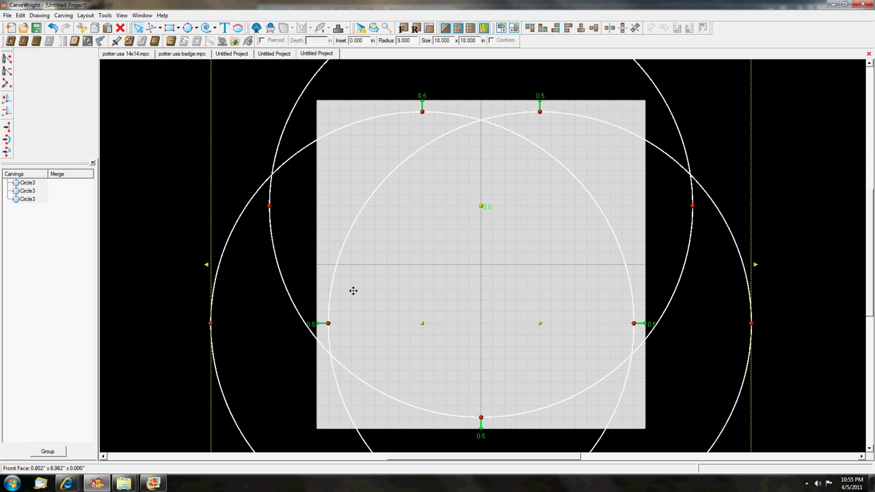
left_click(784, 252)
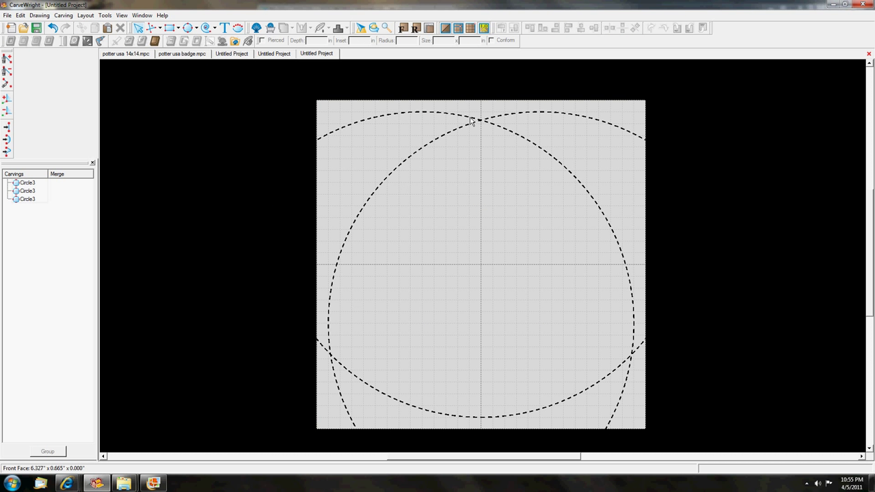
- Switch the Circle tool dropdown to the Arc Tool
left_click(518, 119)
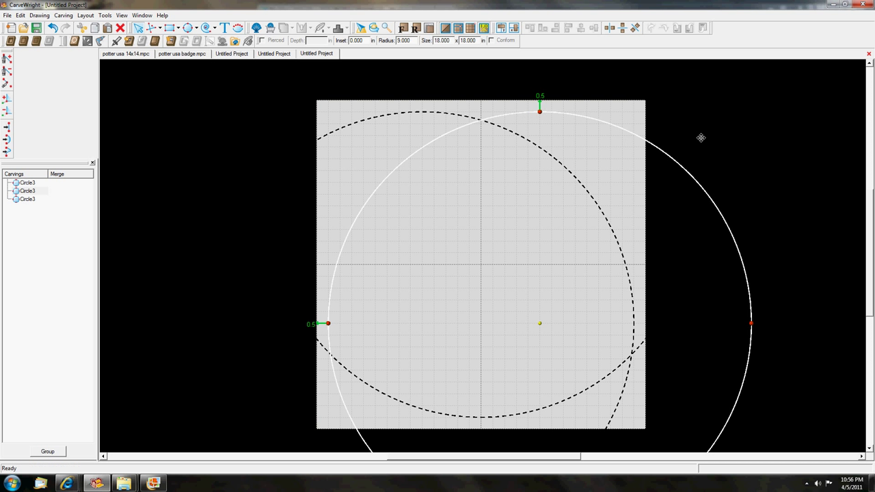
left_click(615, 112)
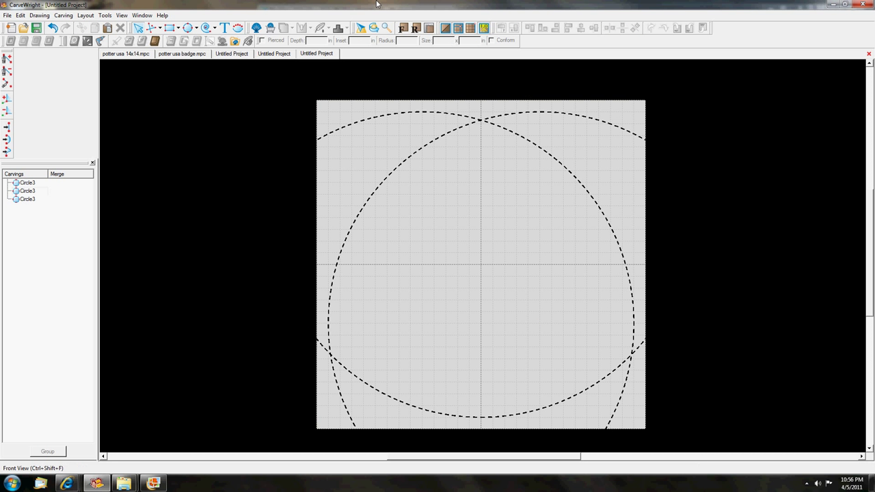
left_click(198, 28)
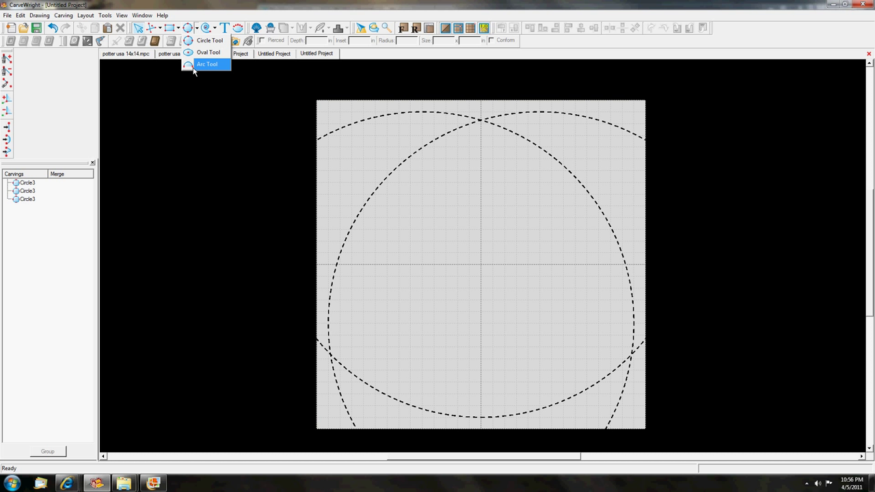
left_click(195, 65)
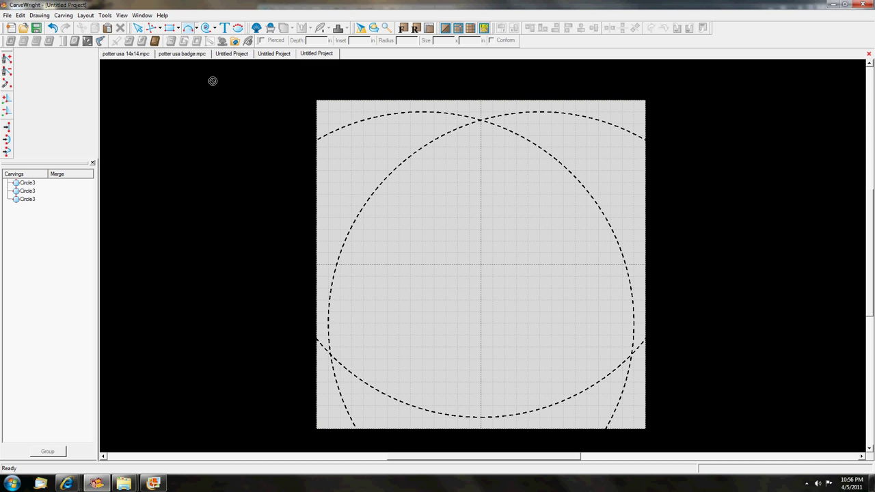
- Turn off Snap Objects to Grid in the Layout snap settings
left_click(86, 16)
left_click(88, 85)
left_click(352, 220)
left_click(438, 276)
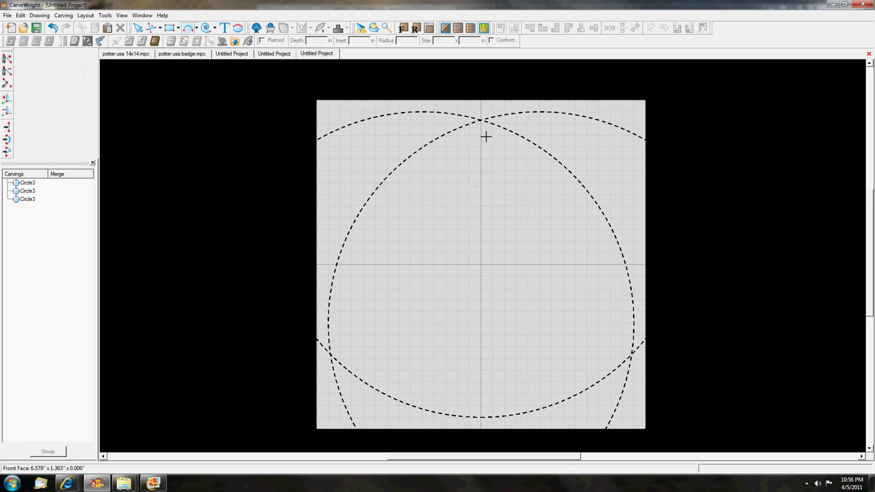
- Zoom in on the circles' top intersection with arc drawing active
scroll(510, 130, "down", 2)
scroll(504, 162, "up", 5)
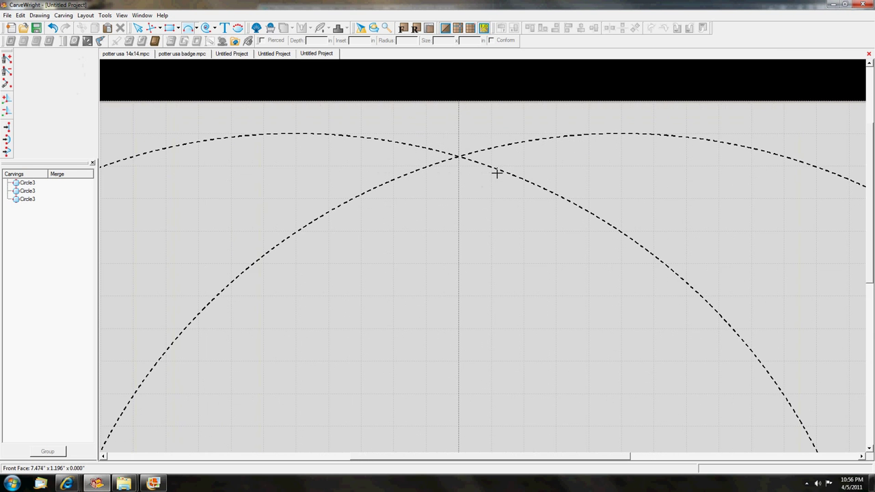
scroll(496, 173, "up", 2)
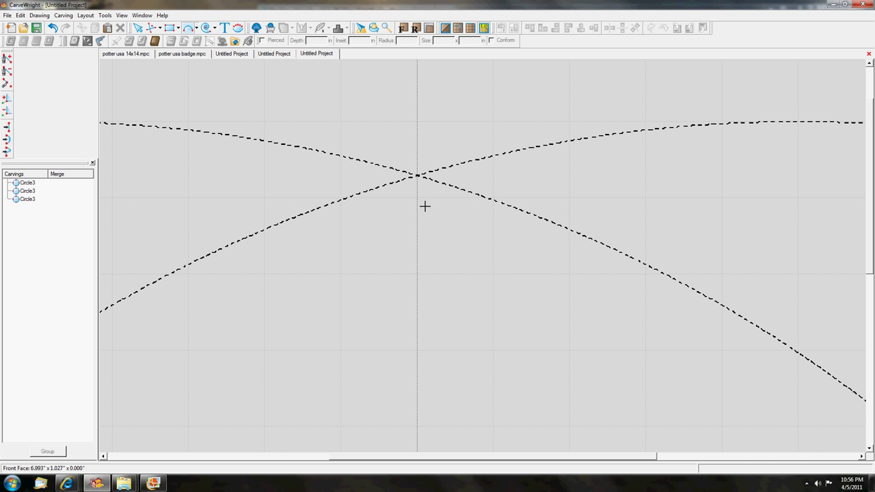
scroll(425, 205, "down", 5)
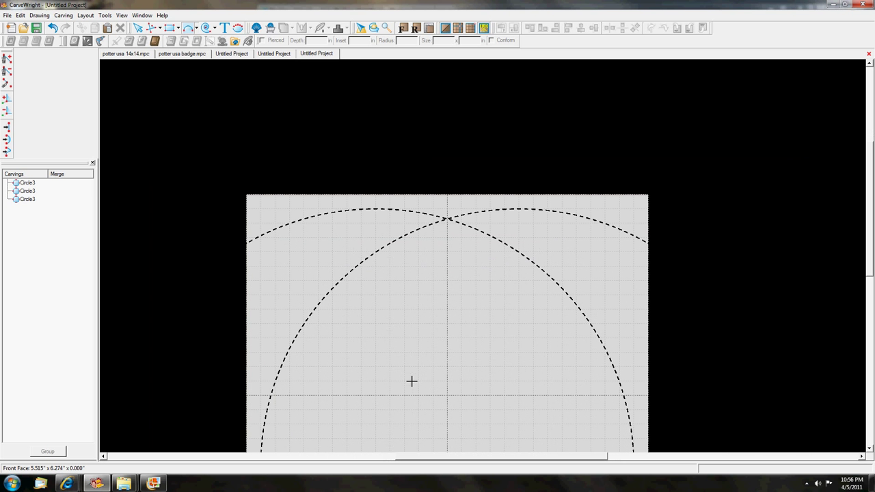
scroll(456, 246, "up", 3)
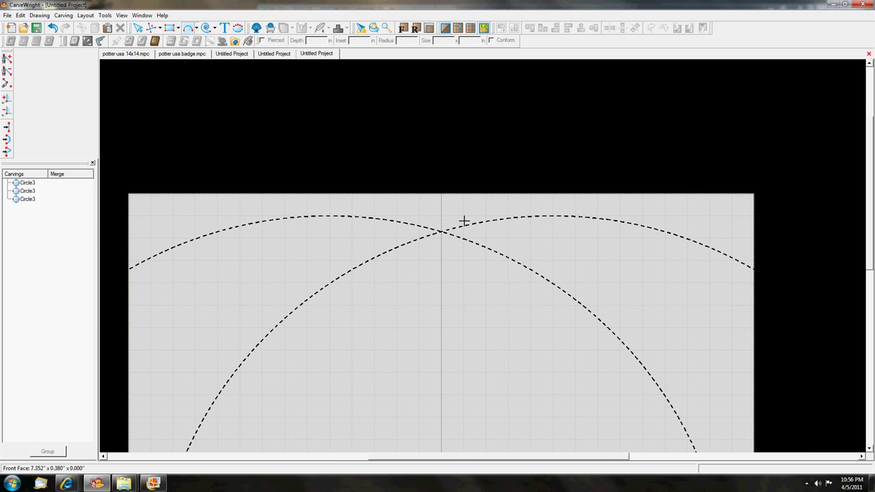
left_click(188, 27)
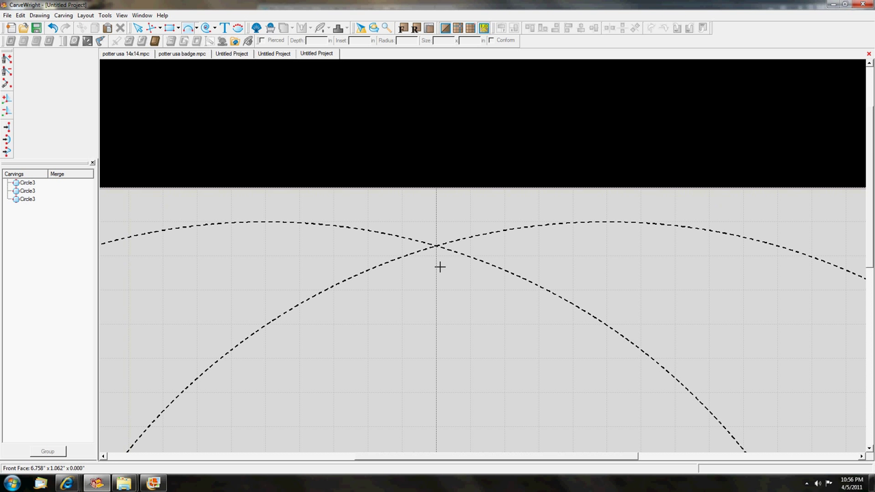
scroll(443, 253, "up", 3)
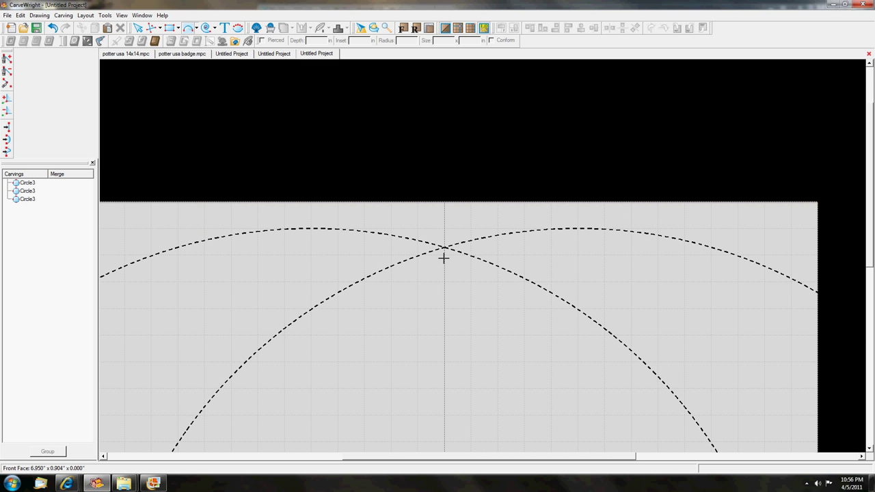
scroll(513, 259, "up", 1)
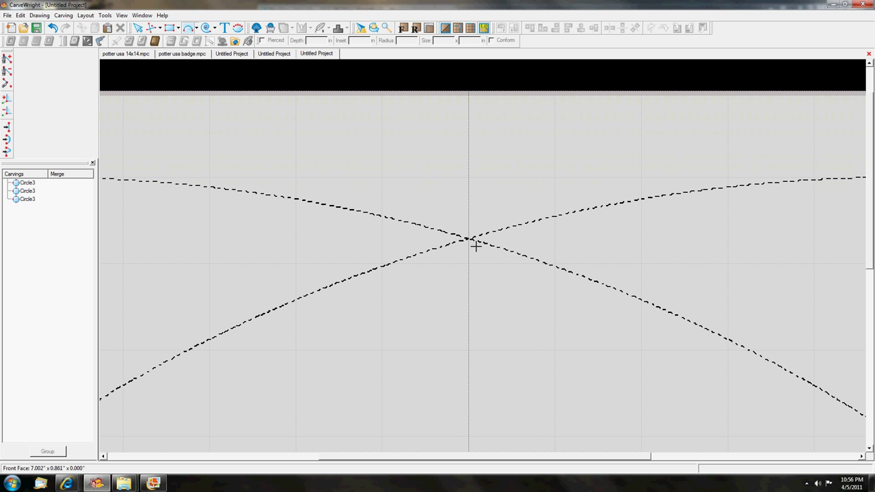
- Draw the arc segment between the top and lower-left circle intersections
left_click(456, 263)
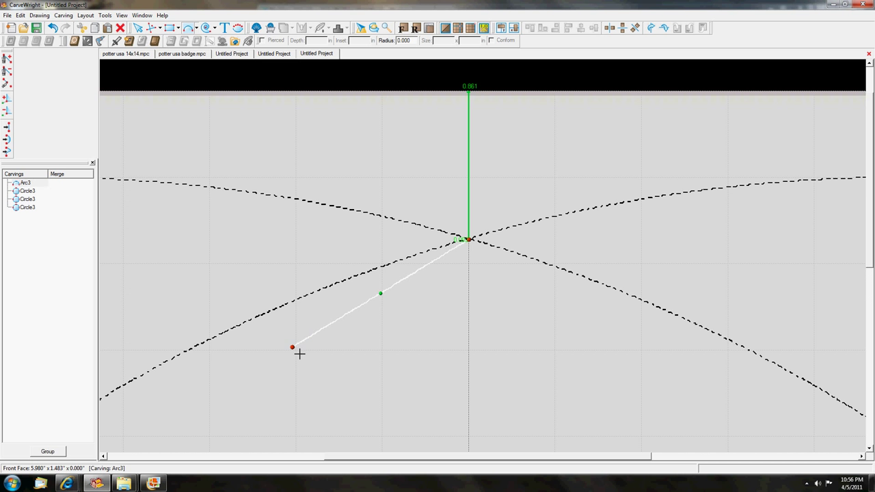
scroll(304, 351, "down", 5)
scroll(293, 392, "down", 4)
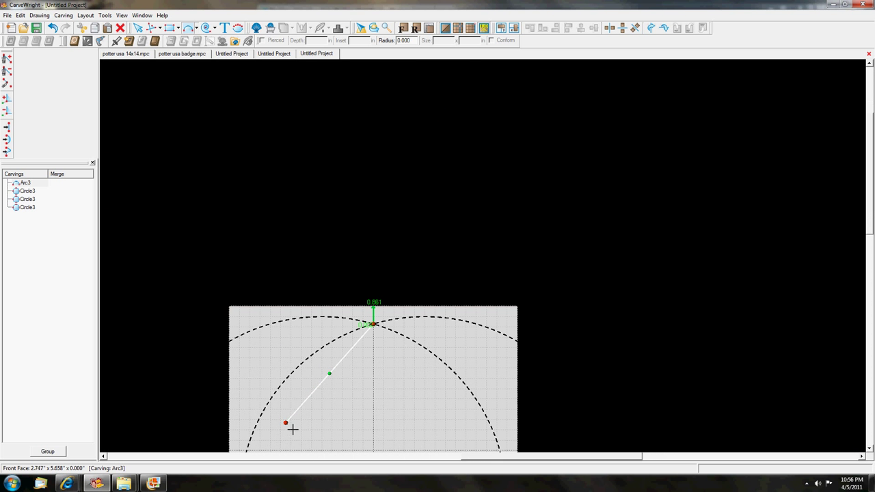
scroll(292, 424, "up", 1)
scroll(292, 431, "down", 2)
scroll(294, 436, "up", 4)
scroll(314, 444, "up", 3)
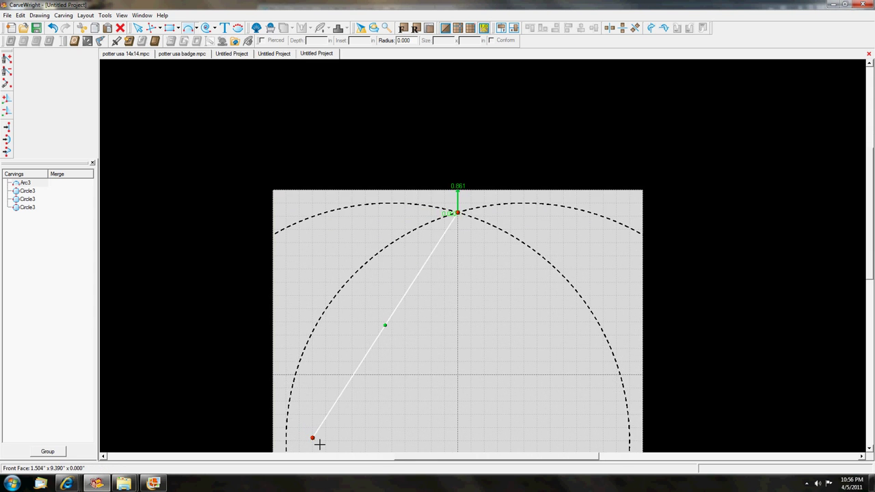
scroll(320, 446, "down", 3)
scroll(332, 446, "up", 1)
scroll(340, 446, "up", 5)
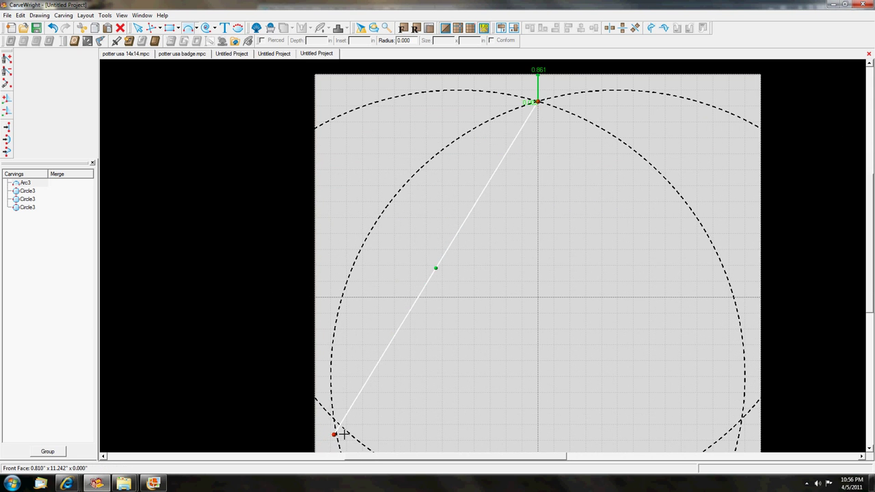
scroll(363, 407, "up", 1)
scroll(381, 367, "up", 2)
scroll(381, 358, "up", 3)
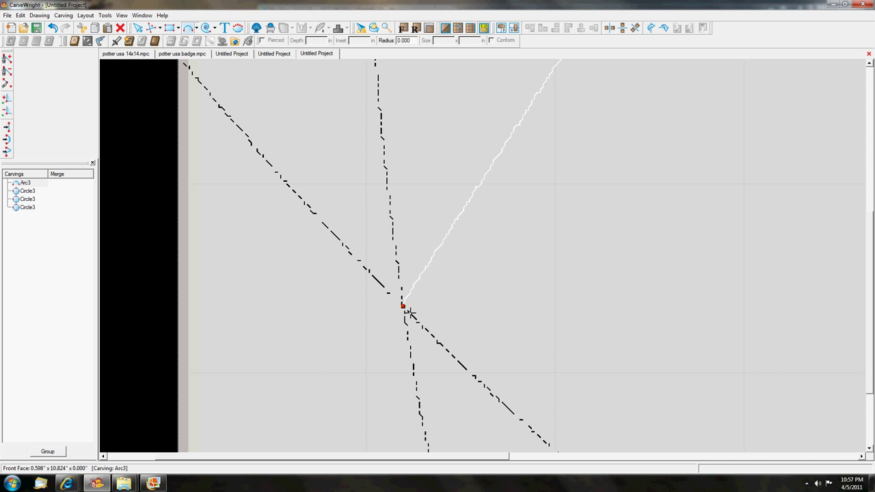
- Bend the segment along the circle into a 9.001-inch radius arc
key("Escape")
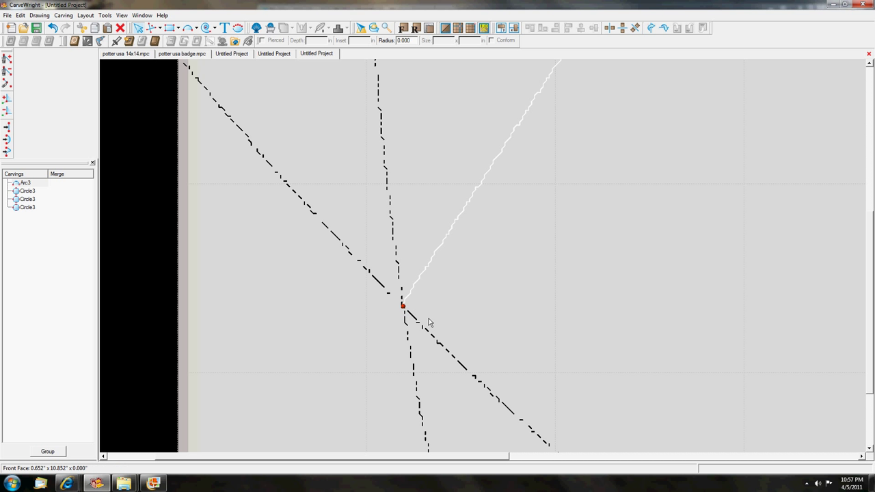
scroll(567, 258, "down", 10)
scroll(765, 59, "up", 3)
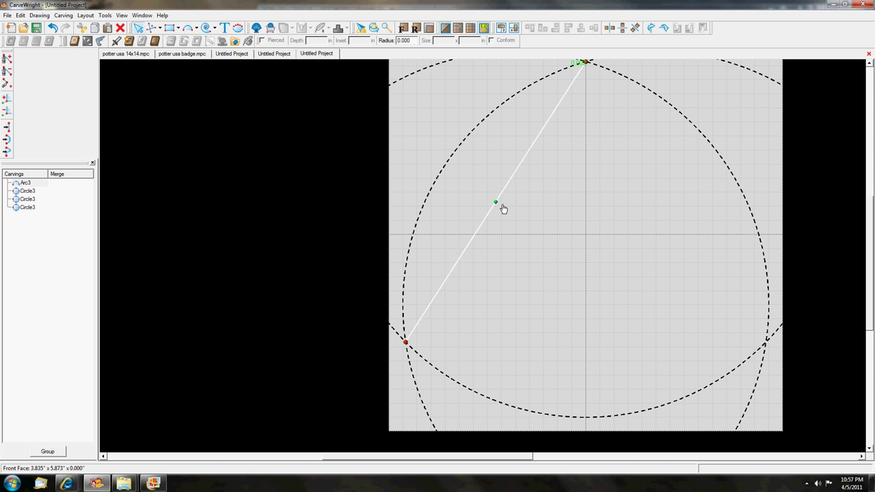
left_click_drag(502, 206, 450, 173)
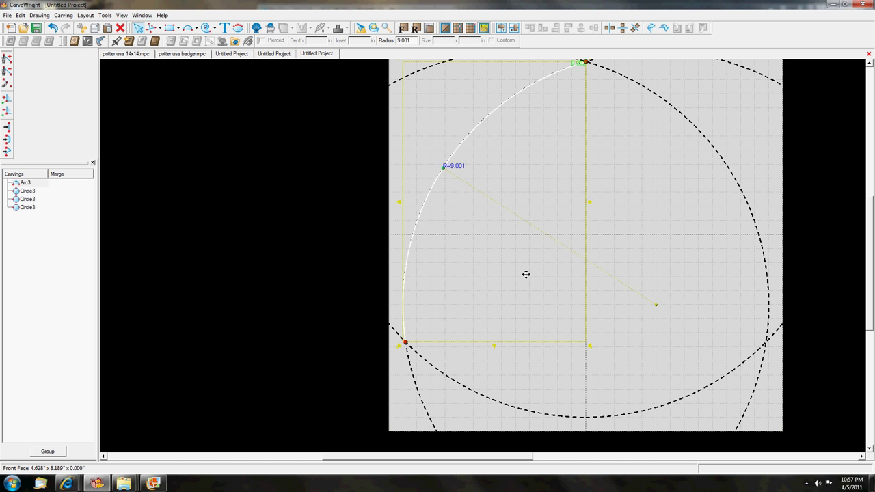
scroll(549, 191, "down", 2)
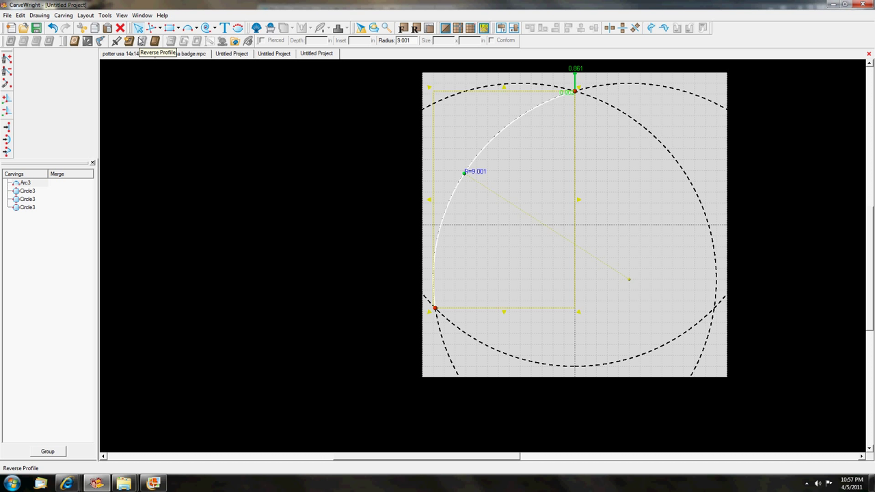
- Extend the arc to the lower-right intersection and bend the right side to about 8.994-inch radius
left_click(189, 28)
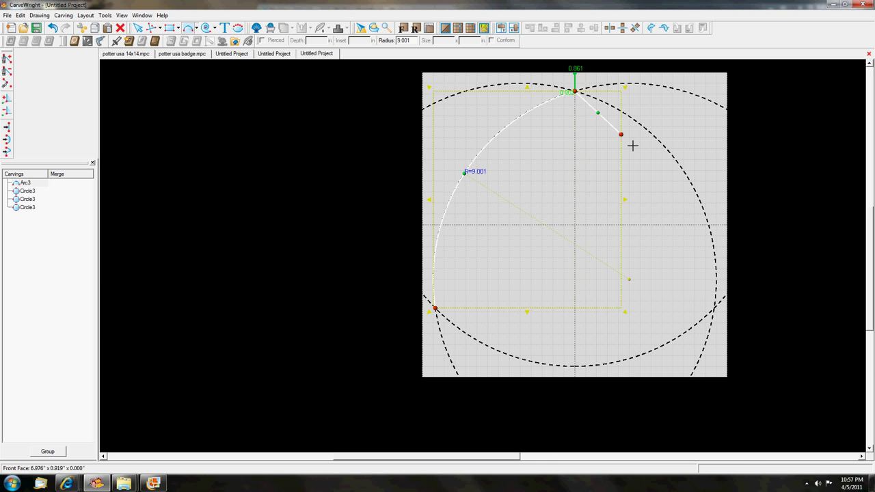
scroll(695, 307, "down", 2)
scroll(716, 325, "up", 5)
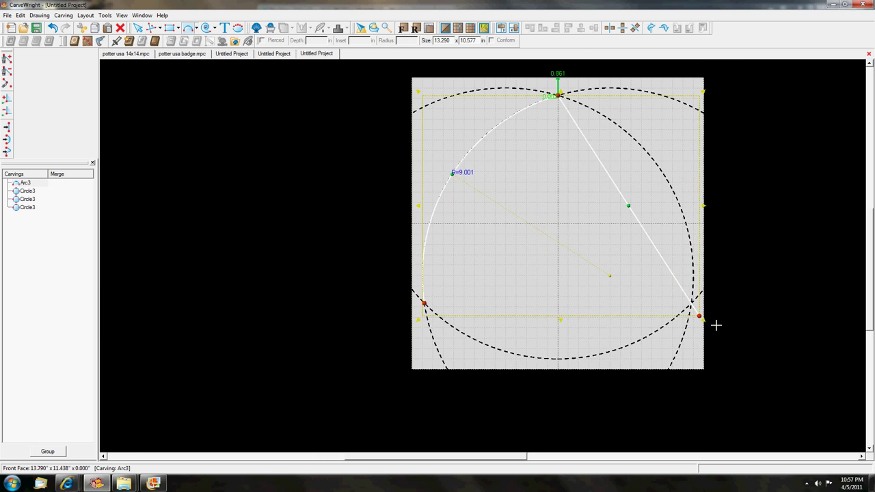
scroll(607, 294, "up", 2)
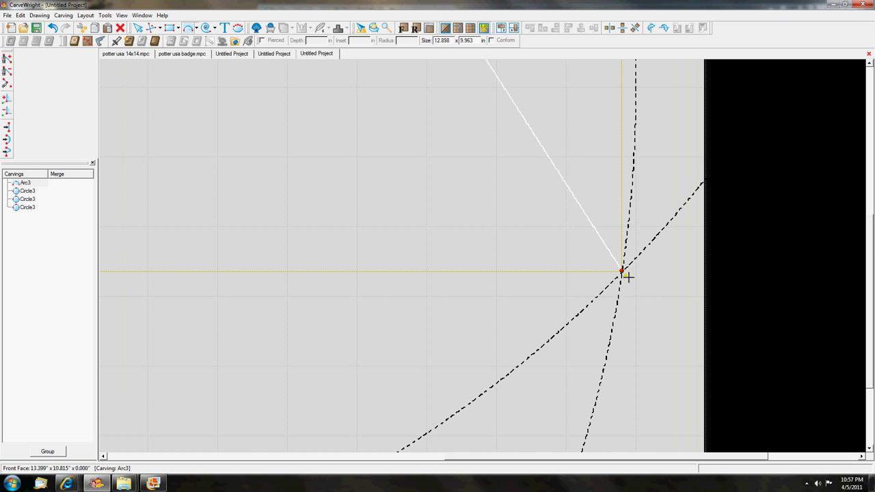
left_click(624, 275)
scroll(595, 169, "down", 4)
scroll(533, 120, "up", 3)
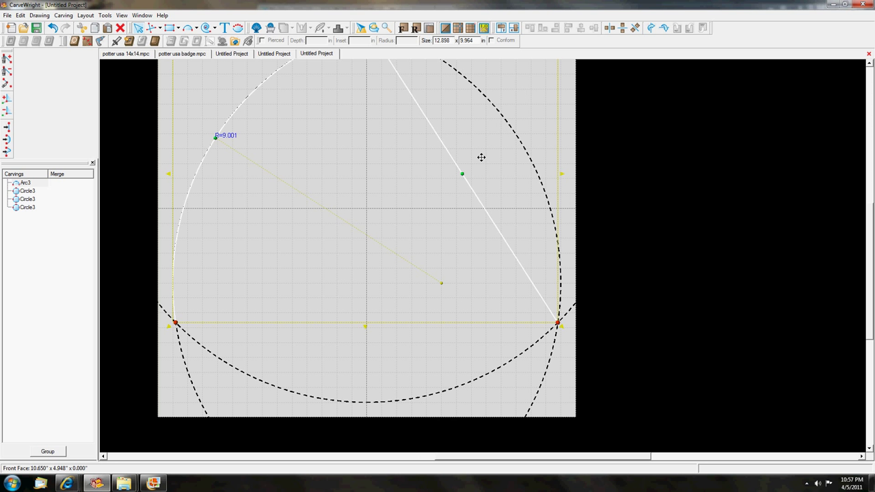
left_click_drag(470, 178, 529, 149)
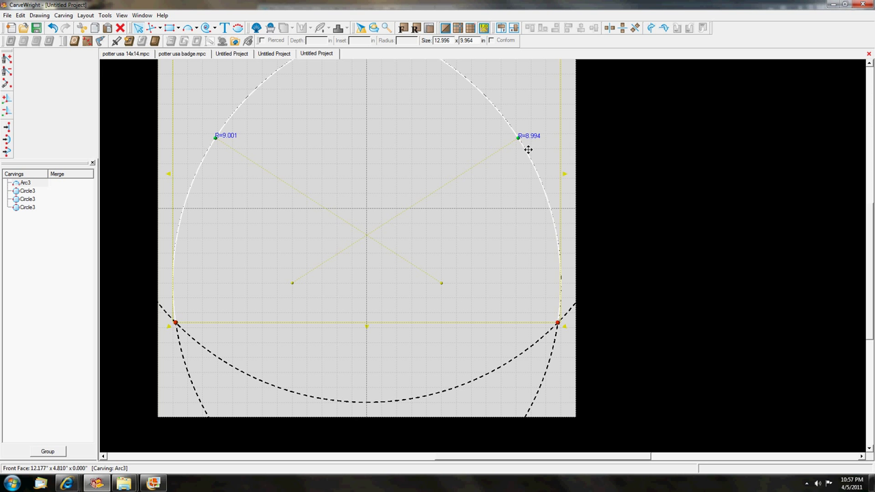
scroll(516, 154, "down", 2)
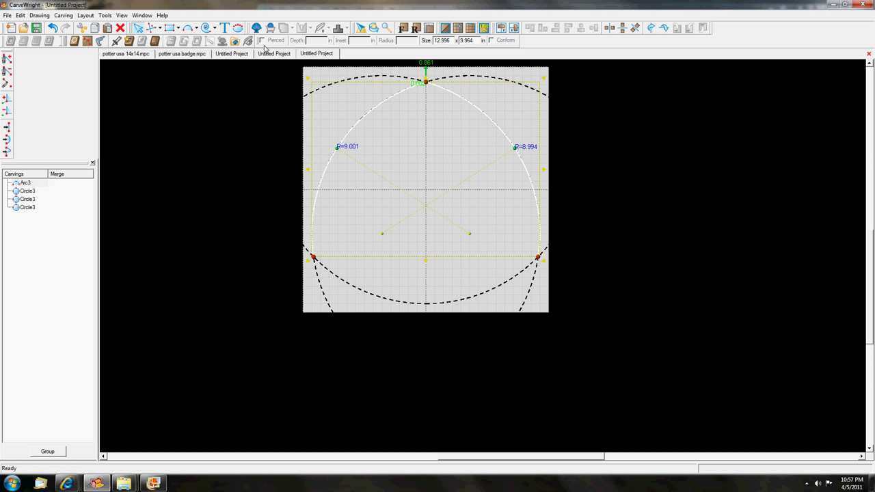
- Add the bottom side between the lower corners, bent down to about 9.03-inch radius
left_click(188, 28)
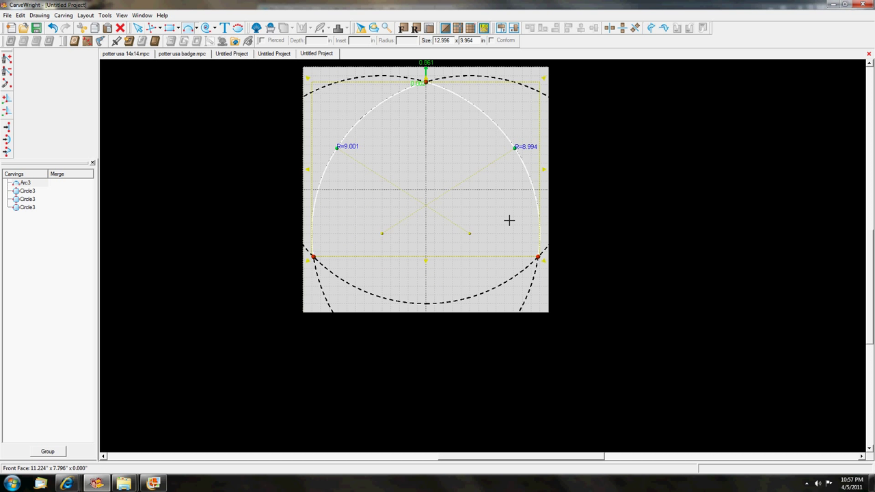
left_click_drag(537, 258, 314, 257)
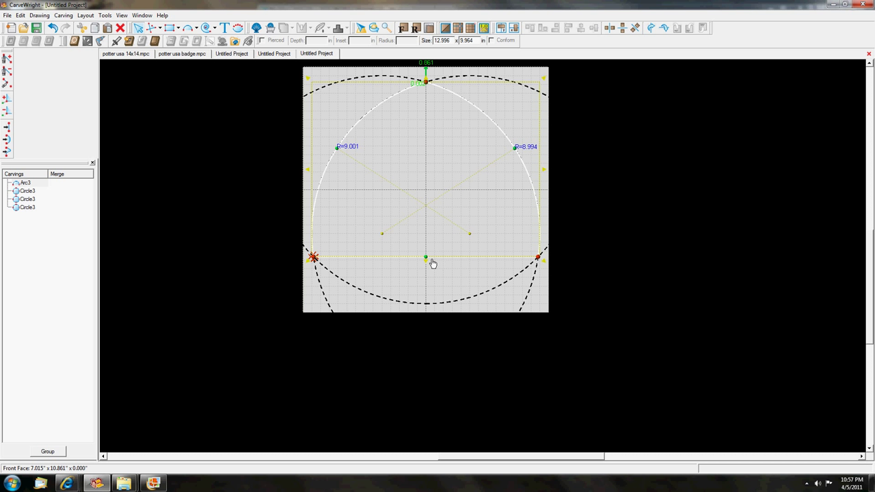
left_click_drag(433, 264, 432, 309)
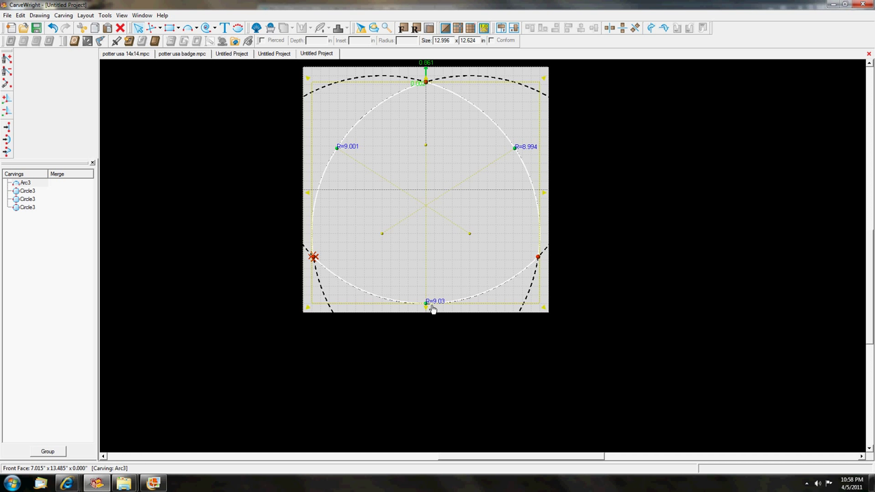
left_click(645, 214)
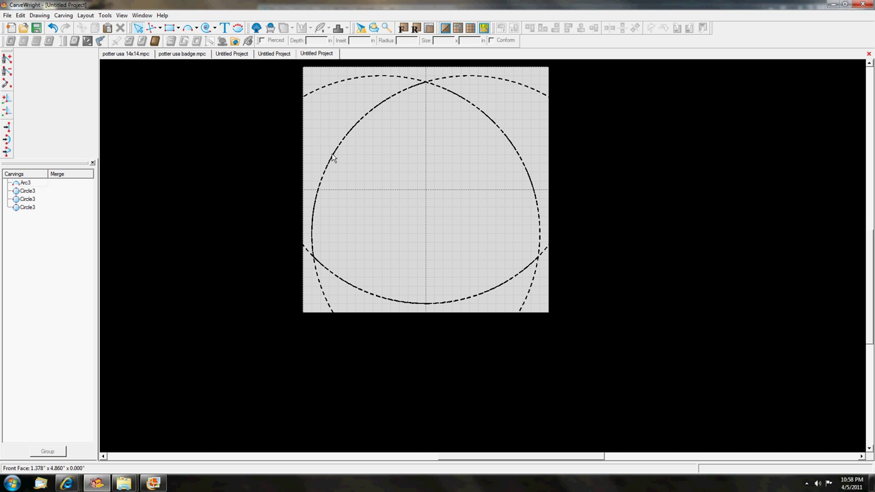
- Delete the three Circle3 construction circles
left_click(25, 192)
left_click(27, 199, "ctrl")
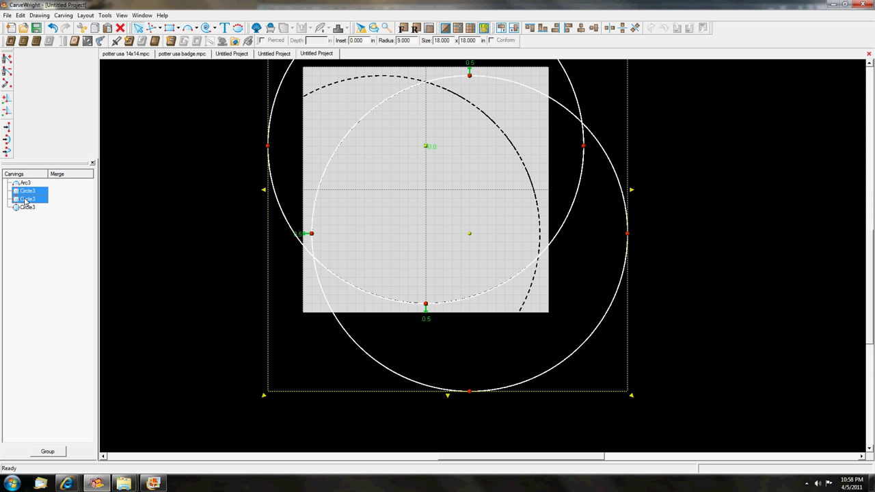
left_click(28, 207, "ctrl")
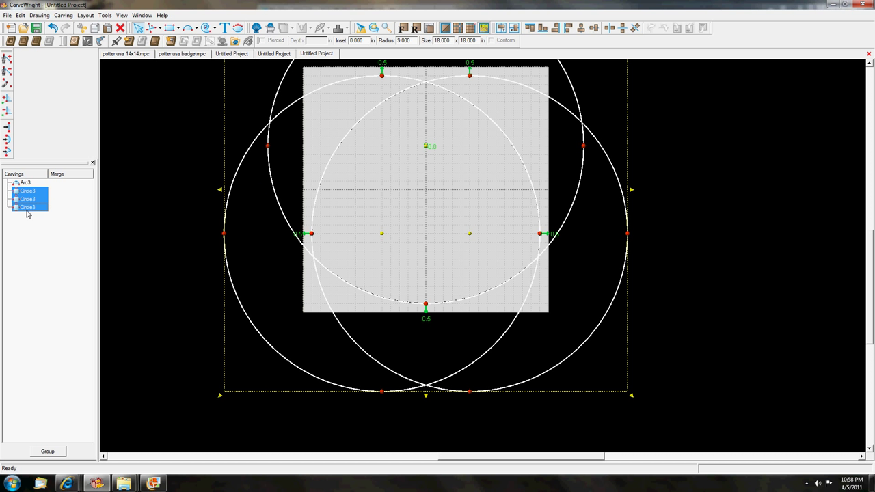
right_click(26, 212)
left_click(43, 322)
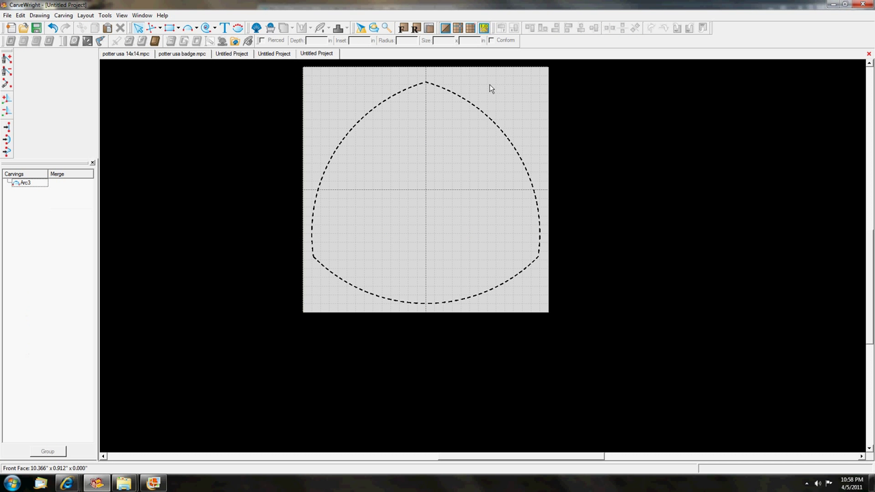
- Join Arc3's loose endpoint onto the outline's lower-left corner
left_click(475, 107)
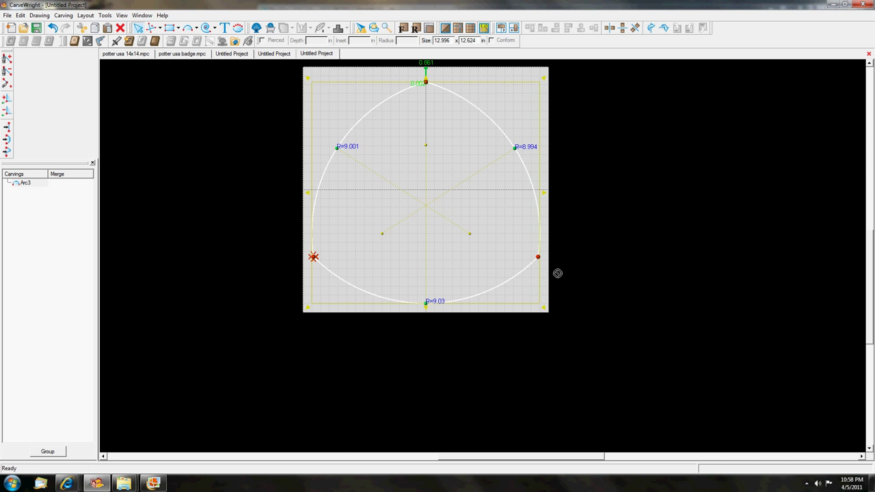
scroll(328, 261, "up", 2)
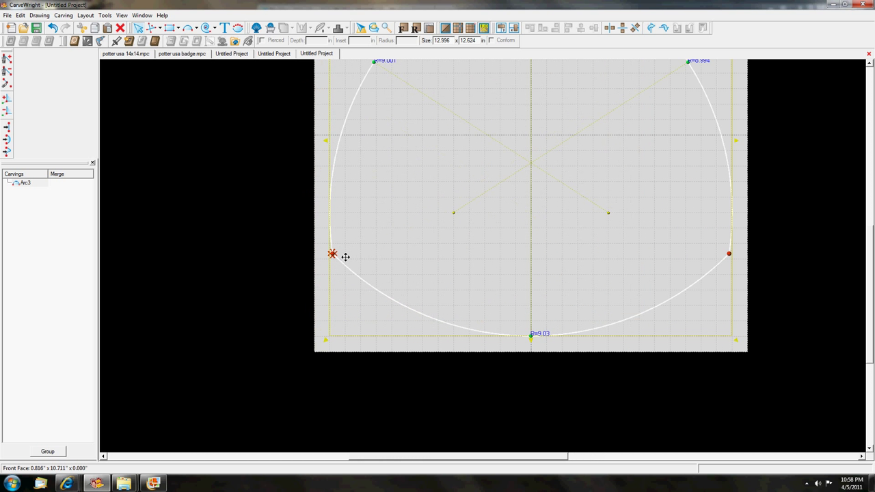
scroll(347, 261, "up", 4)
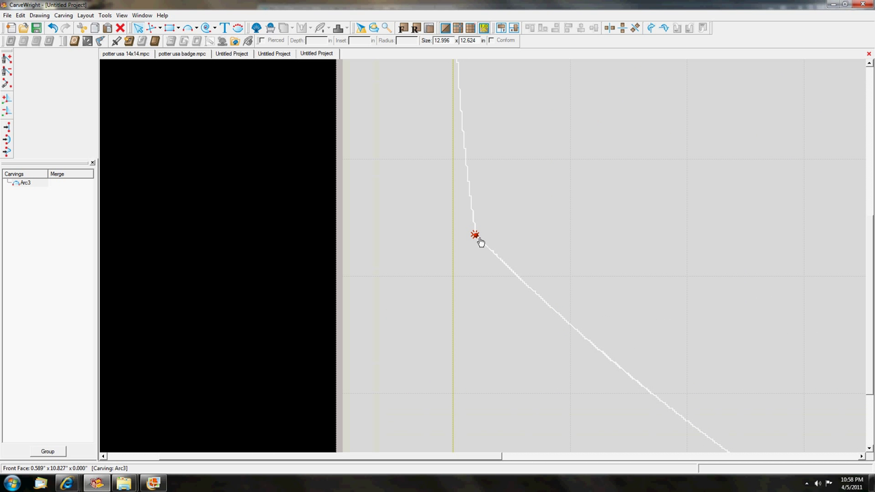
mouse_move(480, 241)
left_mouse_down()
mouse_move(480, 264)
mouse_move(482, 243)
left_mouse_up()
left_click(436, 266)
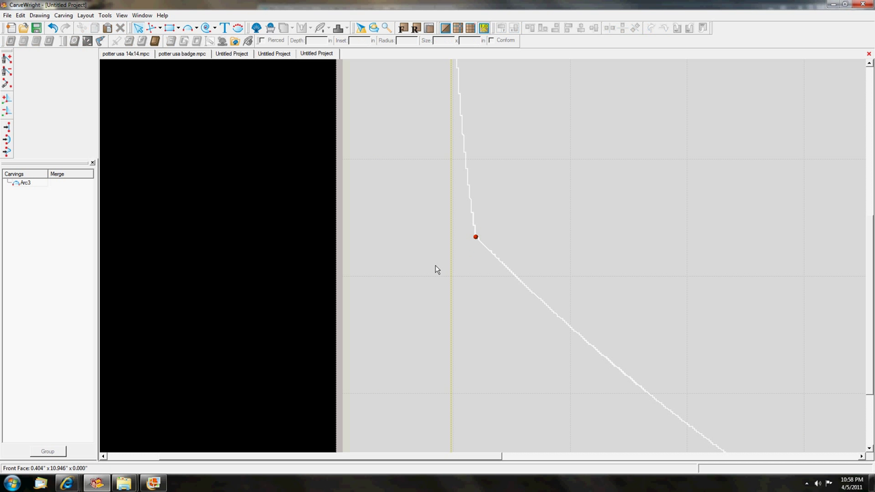
left_click(499, 258)
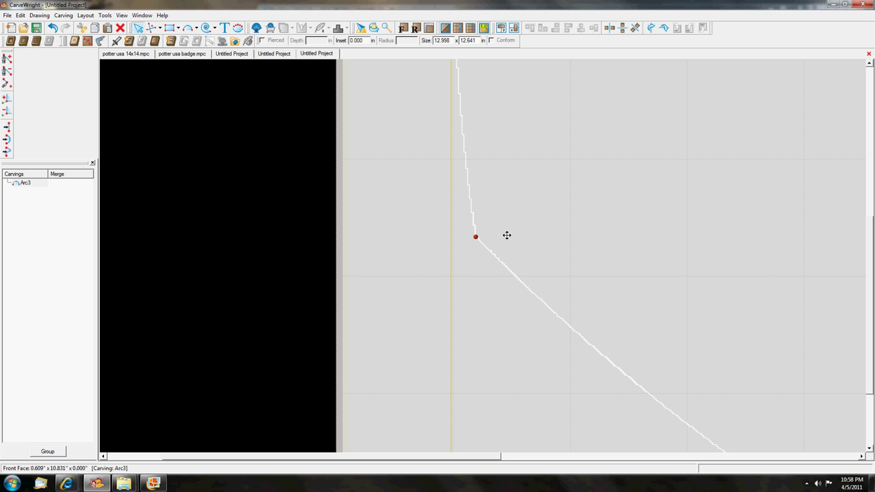
scroll(567, 235, "down", 6)
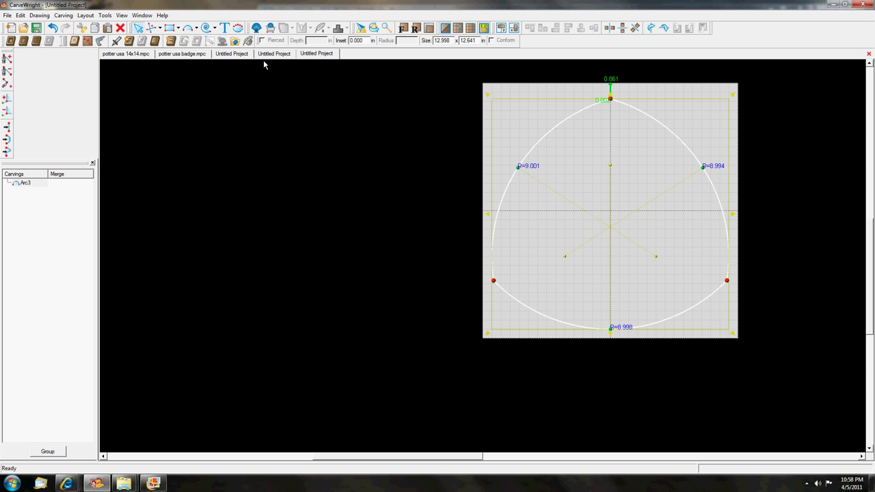
- Flip the rounded-triangle outline vertically into a point-down shield, then switch to potter usa 14x14.mpc
left_click(86, 15)
mouse_move(109, 15)
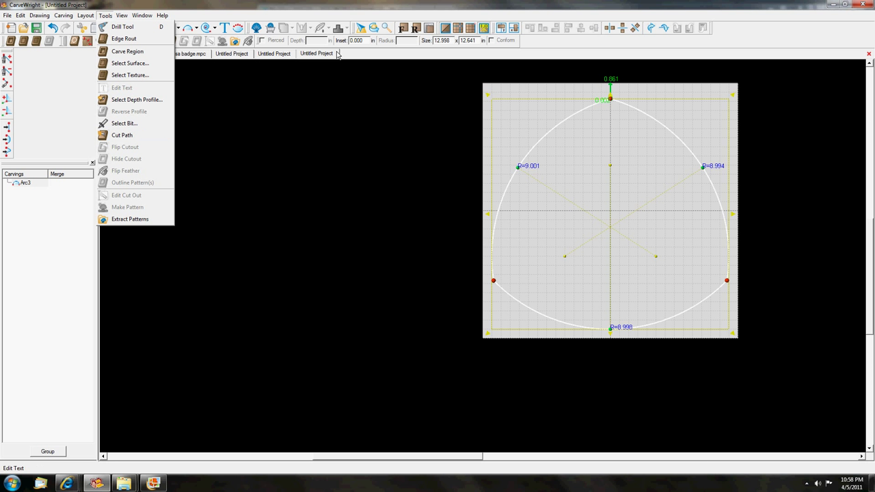
left_click(342, 10)
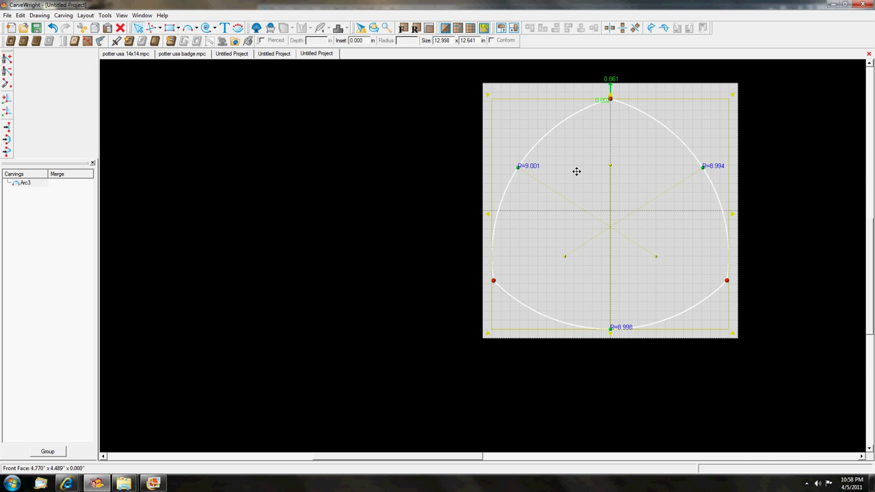
right_click(571, 166)
left_click(661, 221)
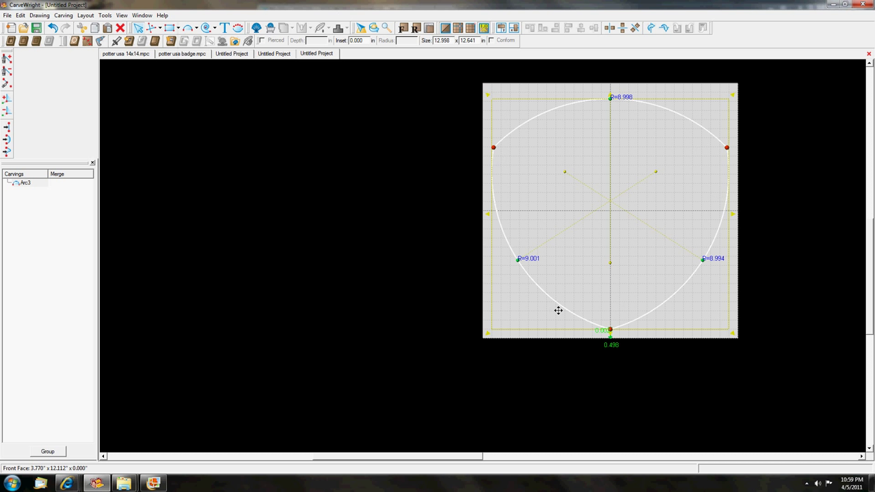
left_click(458, 305)
left_click(145, 54)
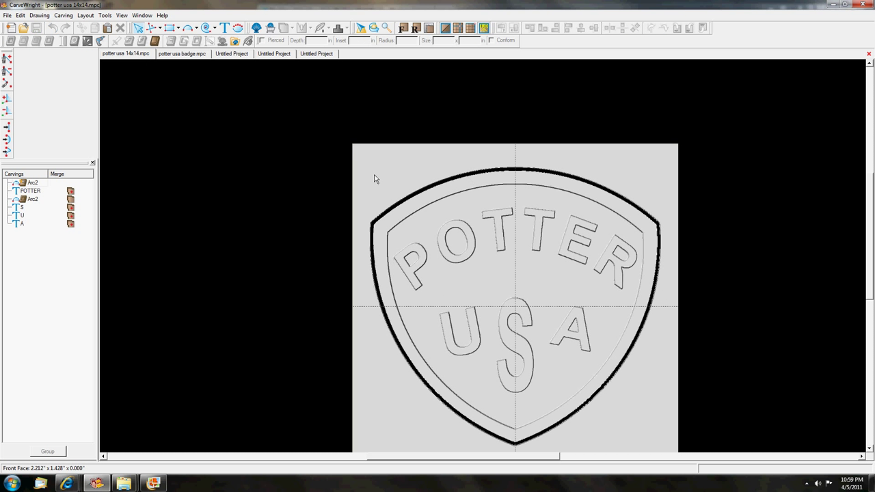
- Bring the Internet Explorer forum post with the painted POTTER USA shield photo to the front
left_click(171, 54)
mouse_move(67, 483)
left_click(60, 432)
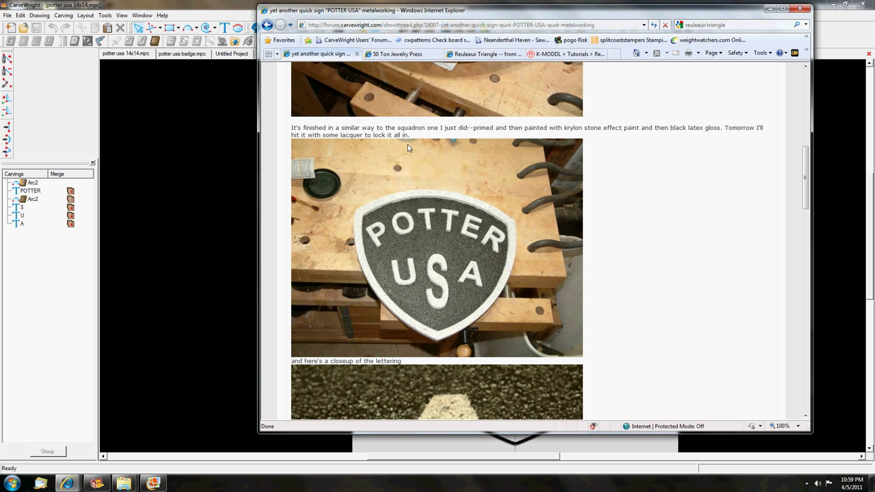
- Put away the Internet Explorer window and show the hidden notification-area icons
key("alt+Tab")
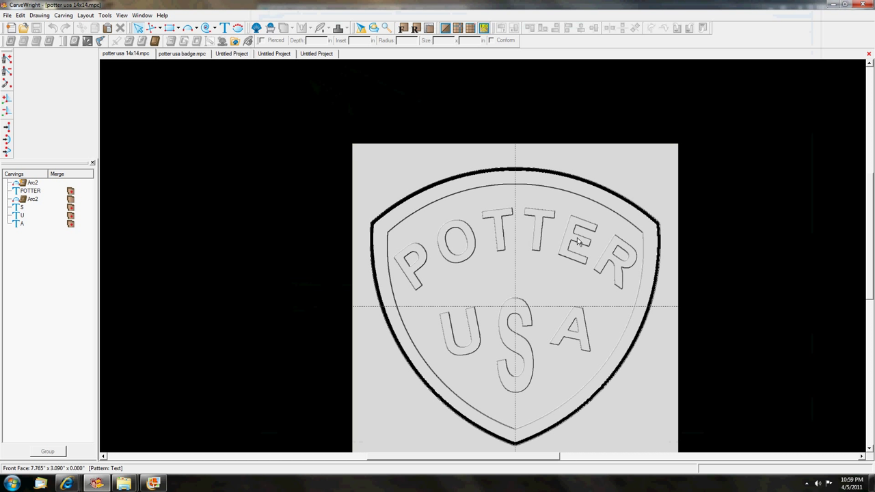
left_click(808, 484)
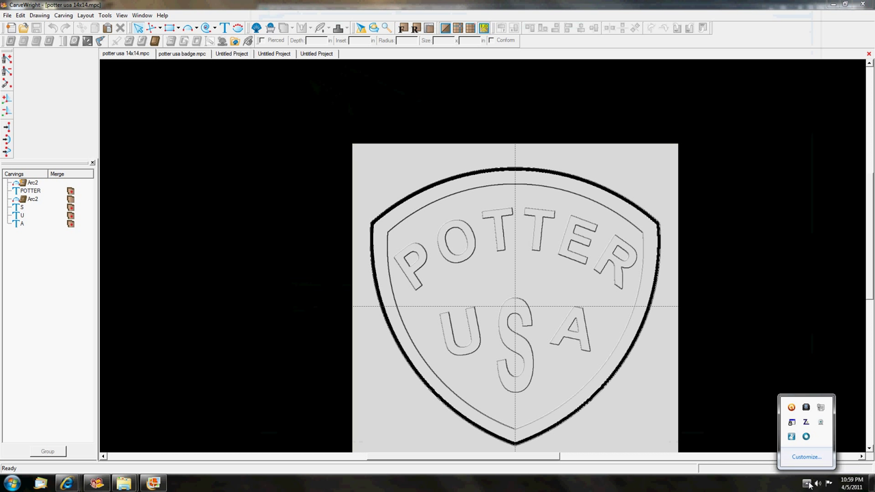